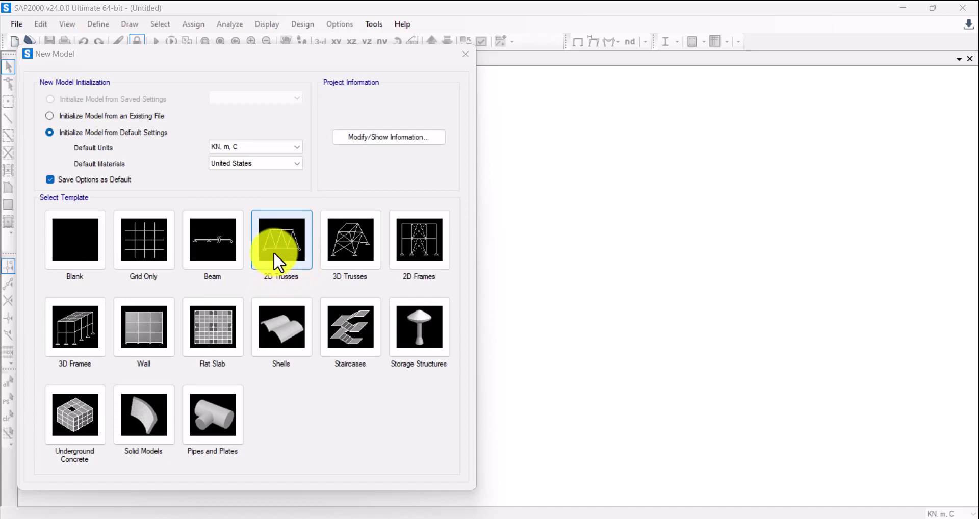
- Start a new model from the 2D Trusses template and choose Vertical Truss as the truss type
{"action": "left_click", "coordinate": [284, 250]}
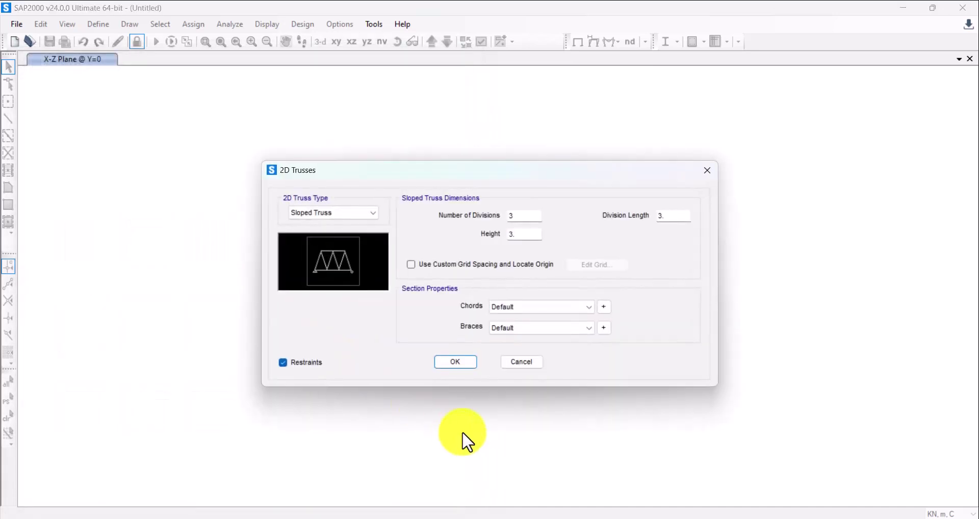
{"action": "left_click_drag", "start_coordinate": [418, 170], "coordinate": [220, 152]}
{"action": "left_click", "coordinate": [164, 186]}
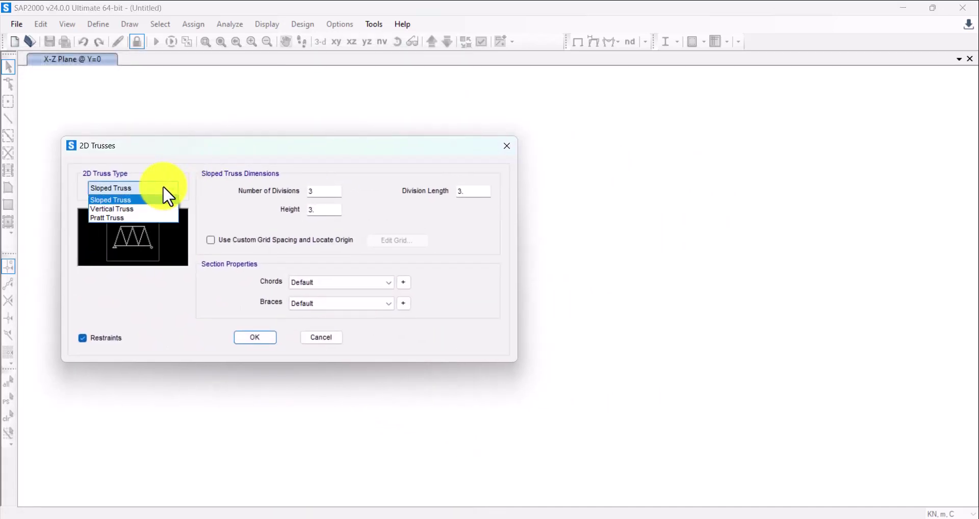
{"action": "left_click", "coordinate": [155, 208]}
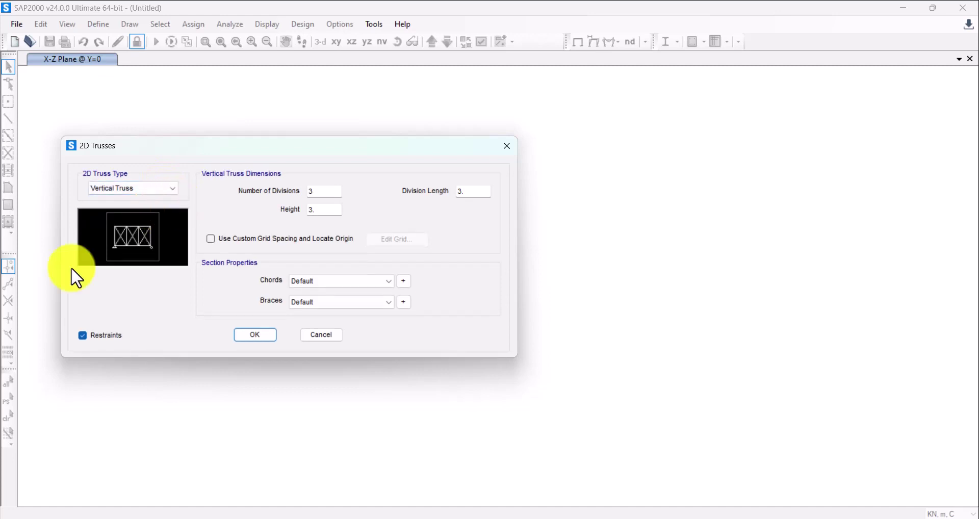
- Compare the Pratt Truss and Vertical Truss types by their template previews and dimension settings
{"action": "left_click", "coordinate": [164, 186]}
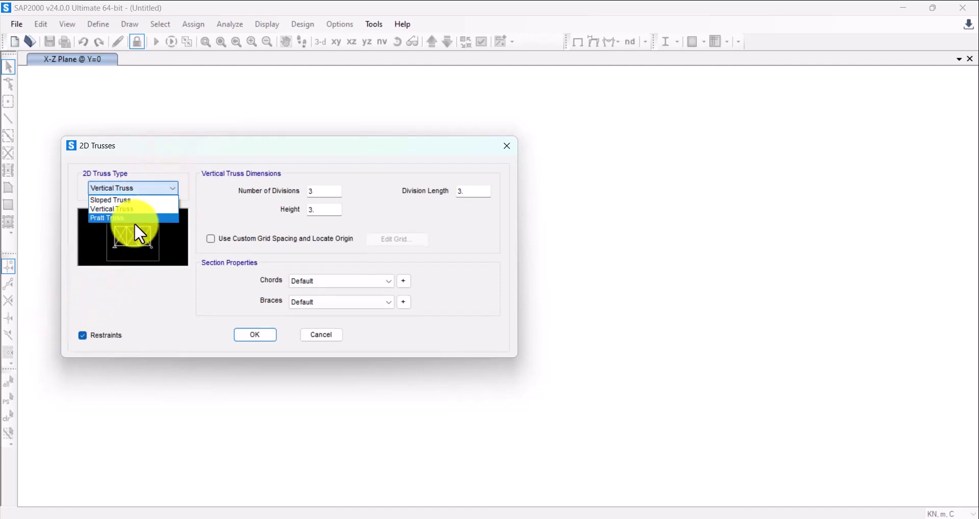
{"action": "left_click", "coordinate": [182, 230]}
{"action": "left_click", "coordinate": [174, 186]}
{"action": "left_click", "coordinate": [152, 219]}
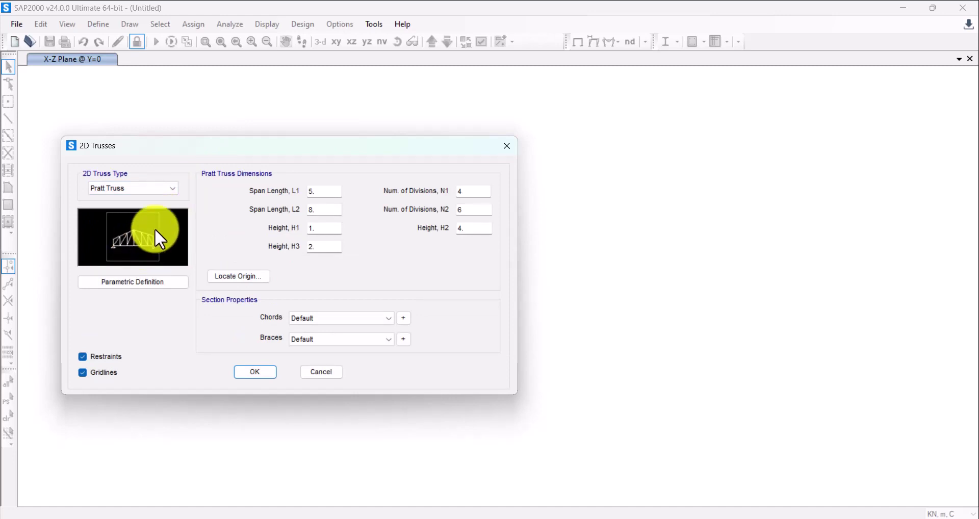
{"action": "left_click", "coordinate": [168, 186]}
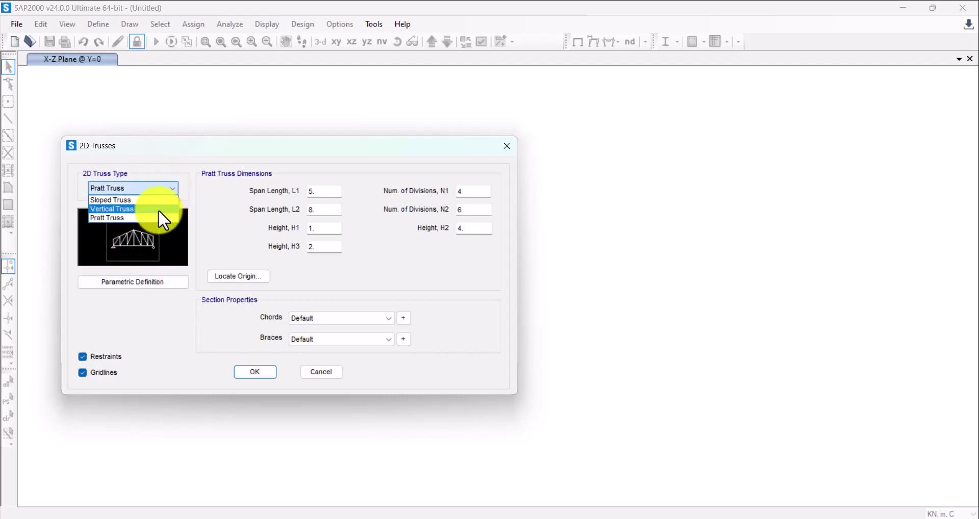
{"action": "left_click", "coordinate": [157, 209]}
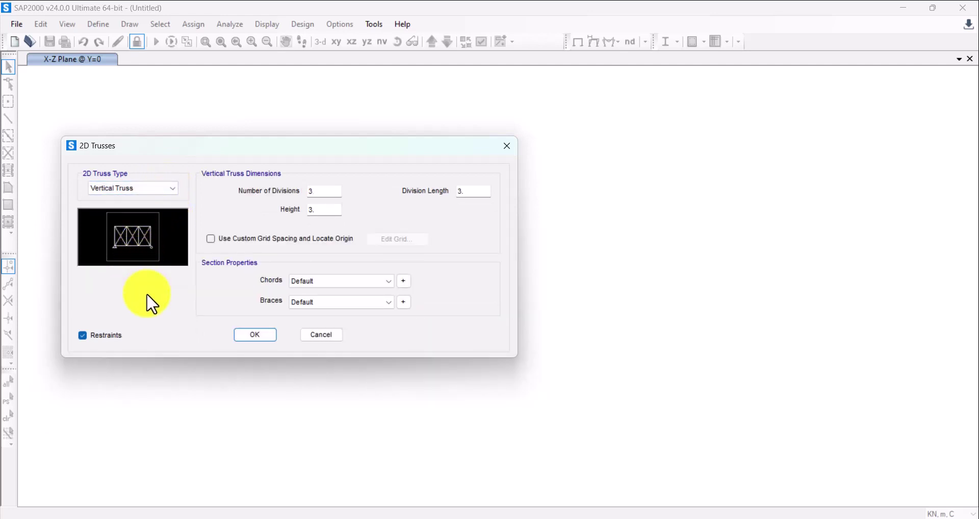
{"action": "left_click", "coordinate": [170, 189]}
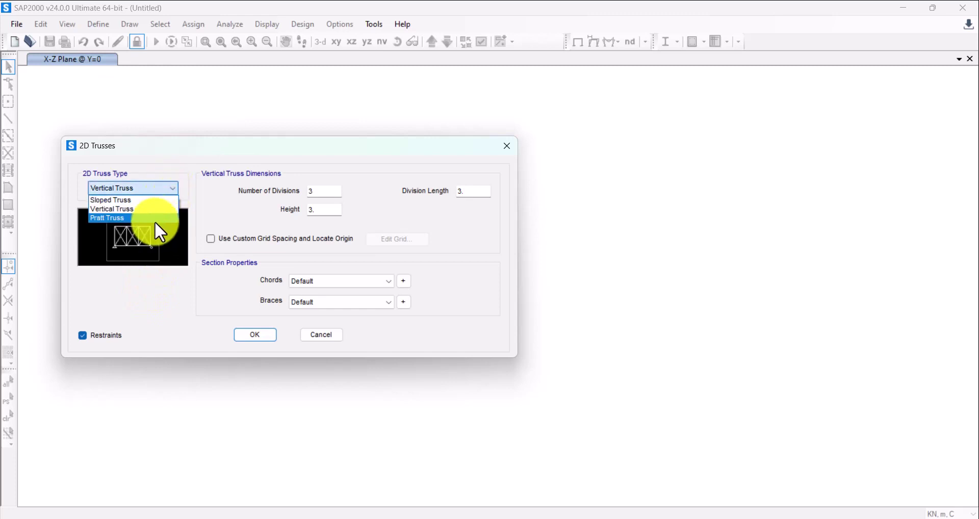
{"action": "left_click", "coordinate": [150, 216]}
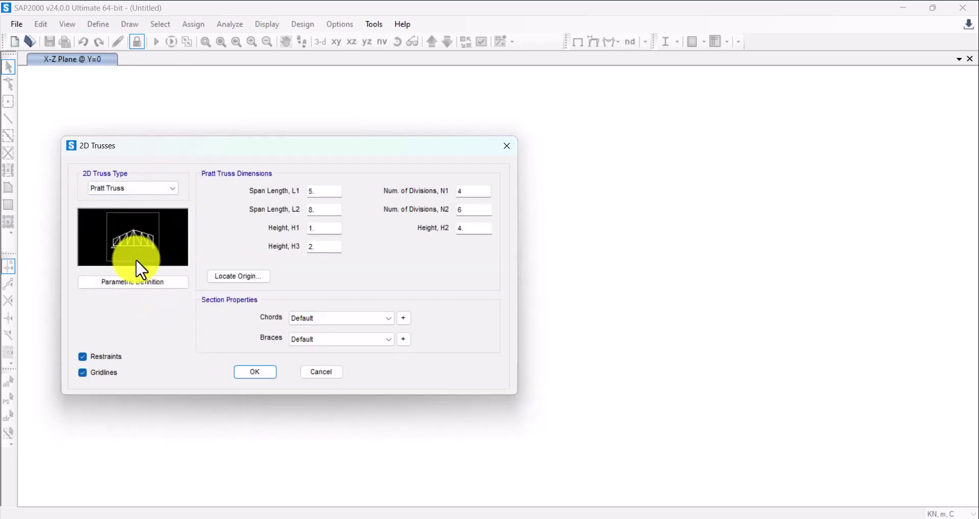
- View the Pratt truss parametric definition diagram alongside the reference Figure 3.32 in Snipping Tool
{"action": "left_click", "coordinate": [151, 282]}
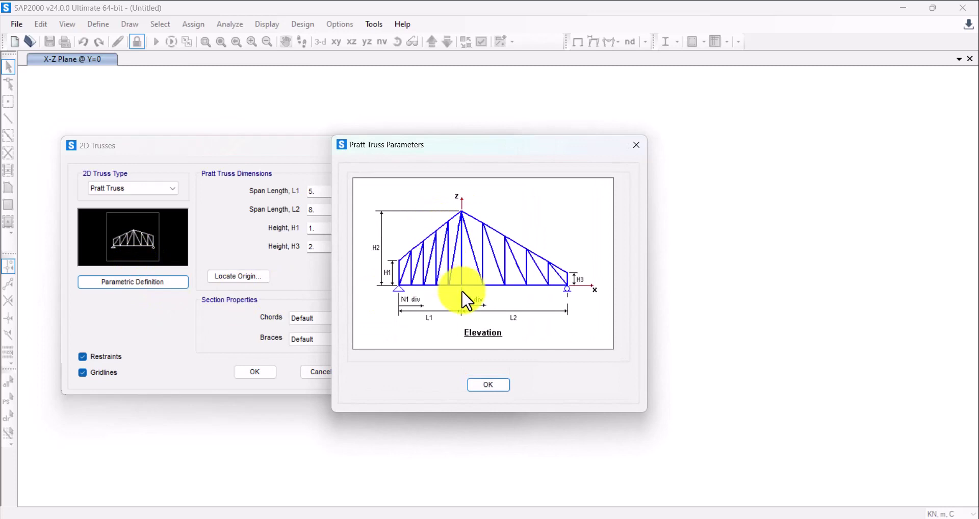
{"action": "left_click_drag", "start_coordinate": [399, 152], "coordinate": [153, 144]}
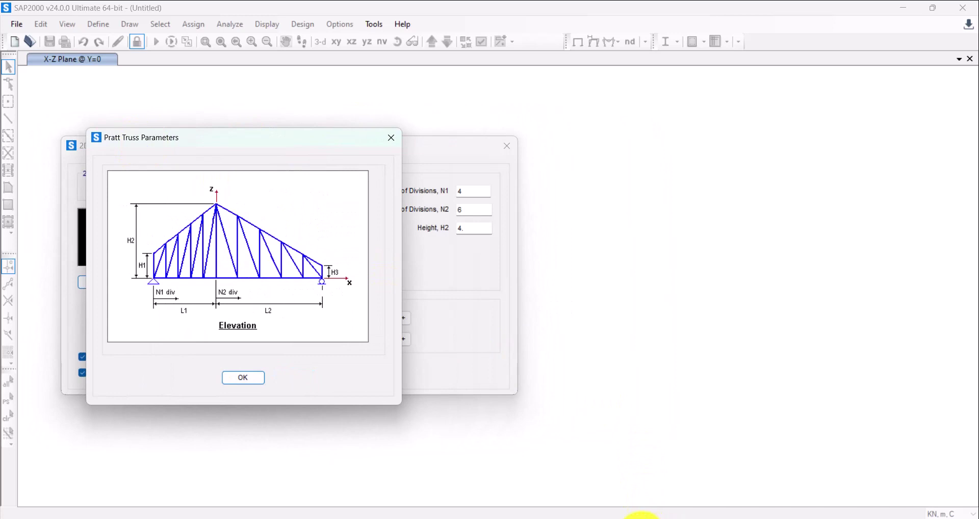
{"action": "left_click", "coordinate": [641, 515]}
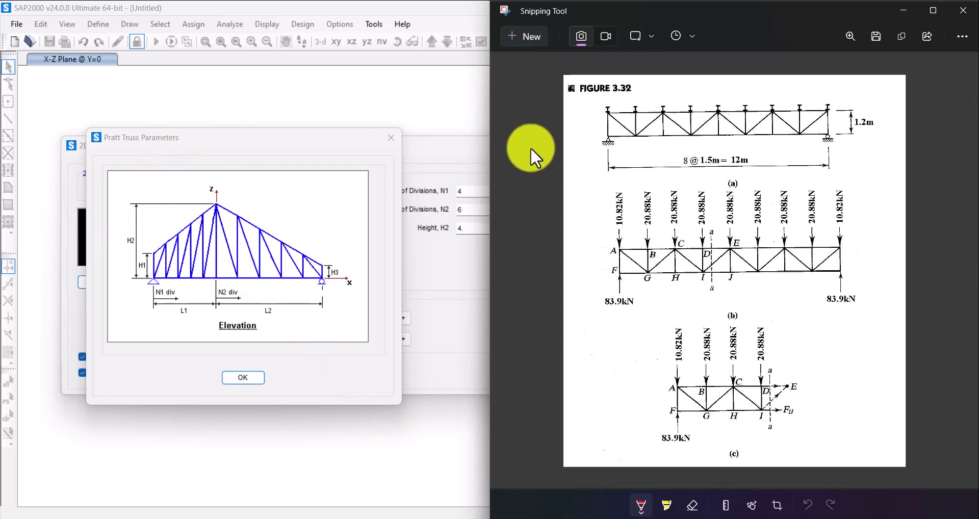
- Capture a snip of the Pratt Truss Parameters dialog in Snipping Tool, view it and close it
{"action": "key", "text": "ctrl+n"}
{"action": "left_click_drag", "start_coordinate": [85, 126], "coordinate": [402, 411]}
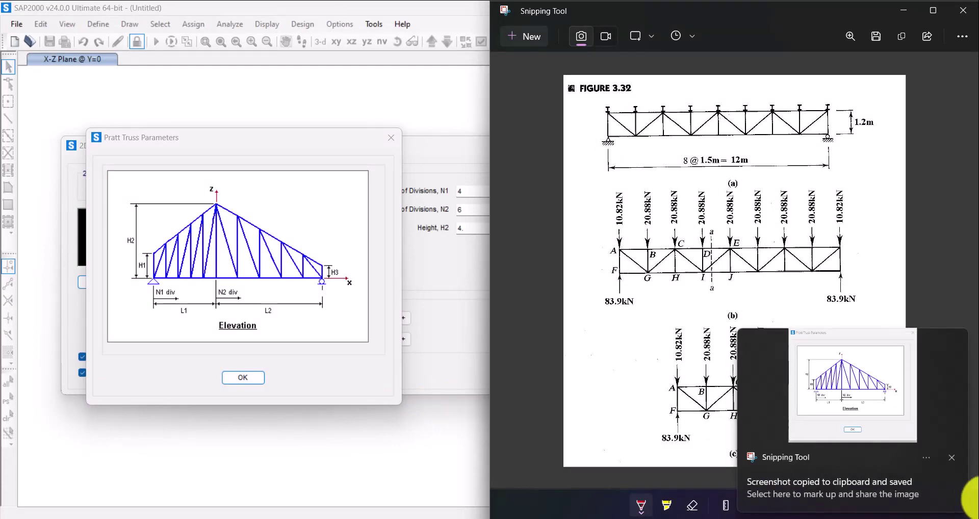
{"action": "left_click", "coordinate": [857, 414]}
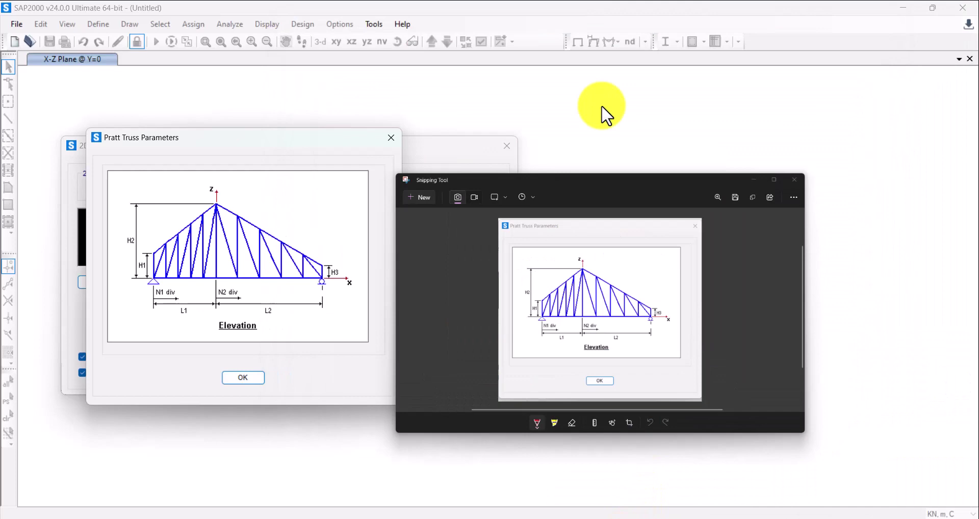
{"action": "left_click", "coordinate": [602, 109]}
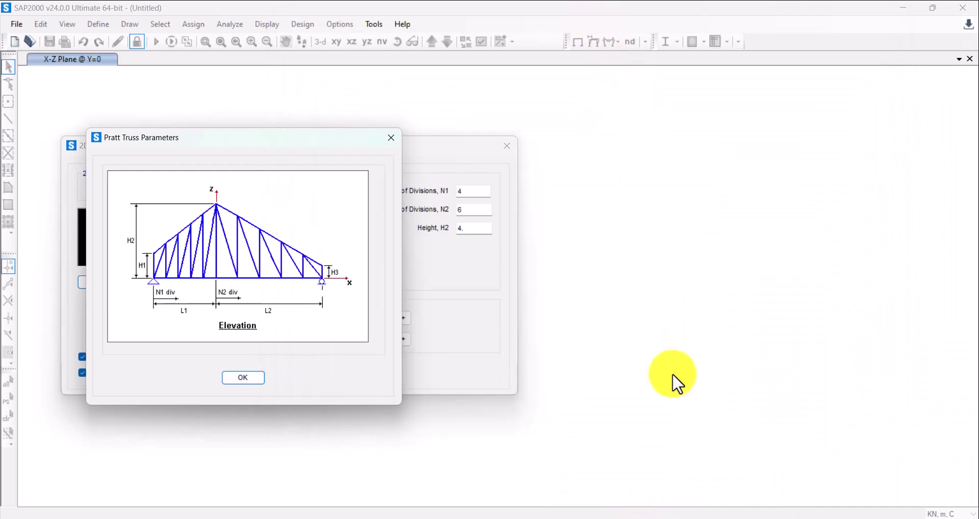
{"action": "left_click", "coordinate": [633, 515]}
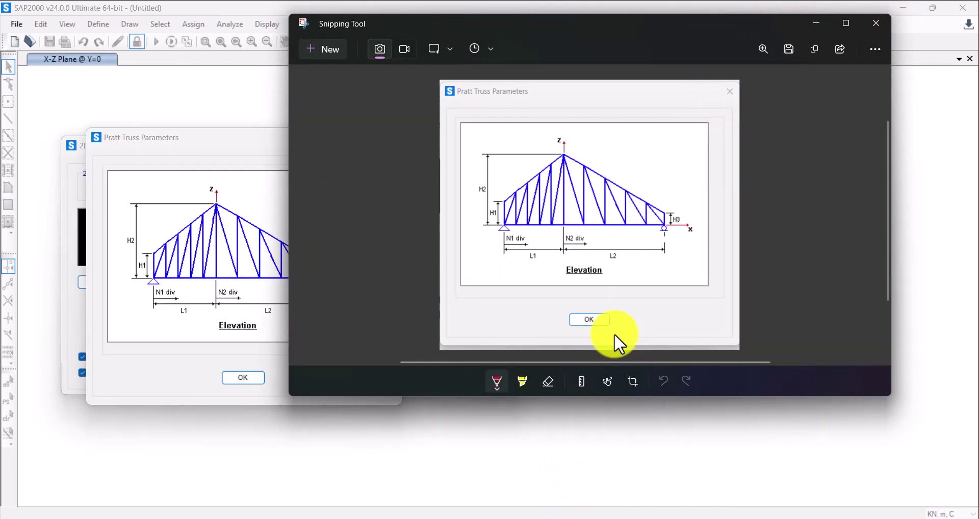
{"action": "left_click", "coordinate": [876, 23]}
- Close the Pratt truss parametric diagram in SAP2000, view it once more and dismiss it
{"action": "left_click", "coordinate": [244, 378]}
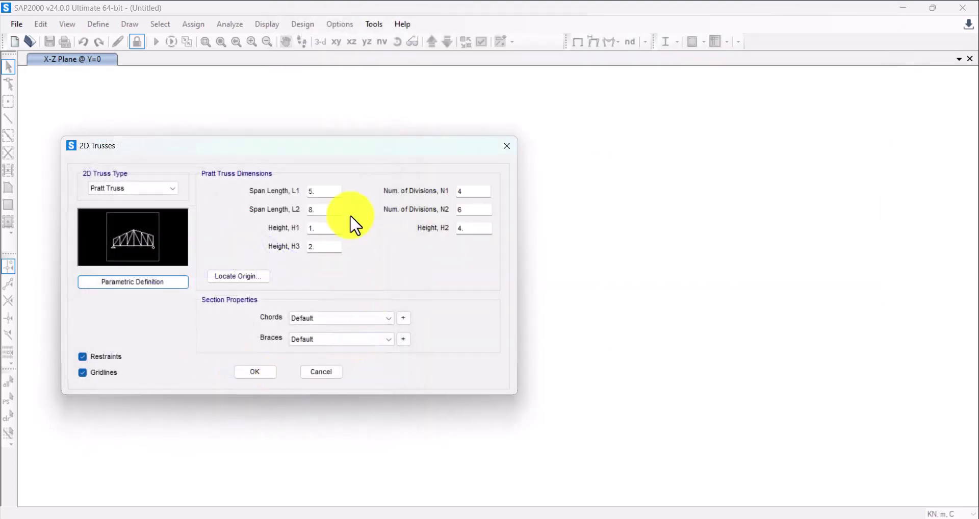
{"action": "left_click", "coordinate": [184, 285]}
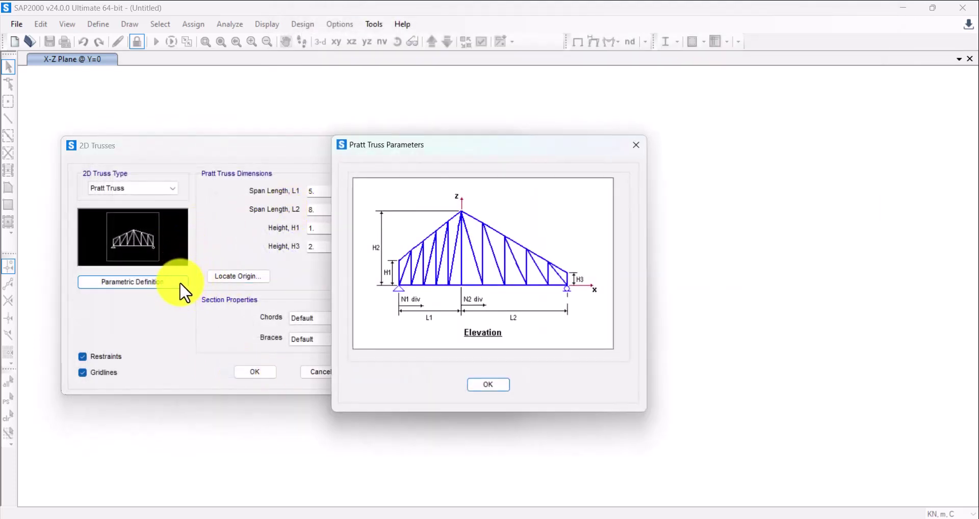
{"action": "left_click", "coordinate": [493, 385]}
- Change the 2D truss type from Pratt back to Vertical Truss, passing through Sloped Truss
{"action": "left_click", "coordinate": [143, 187]}
{"action": "left_click", "coordinate": [139, 201]}
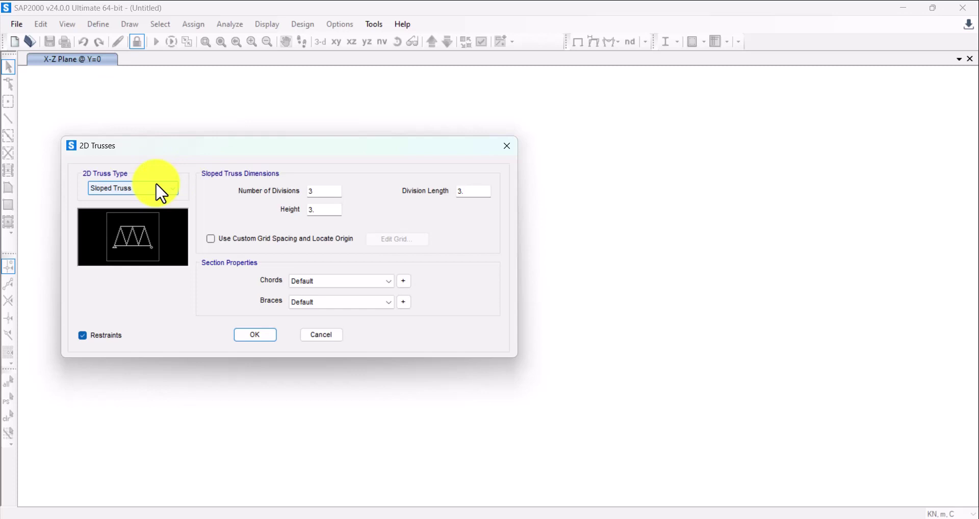
{"action": "left_click", "coordinate": [156, 193]}
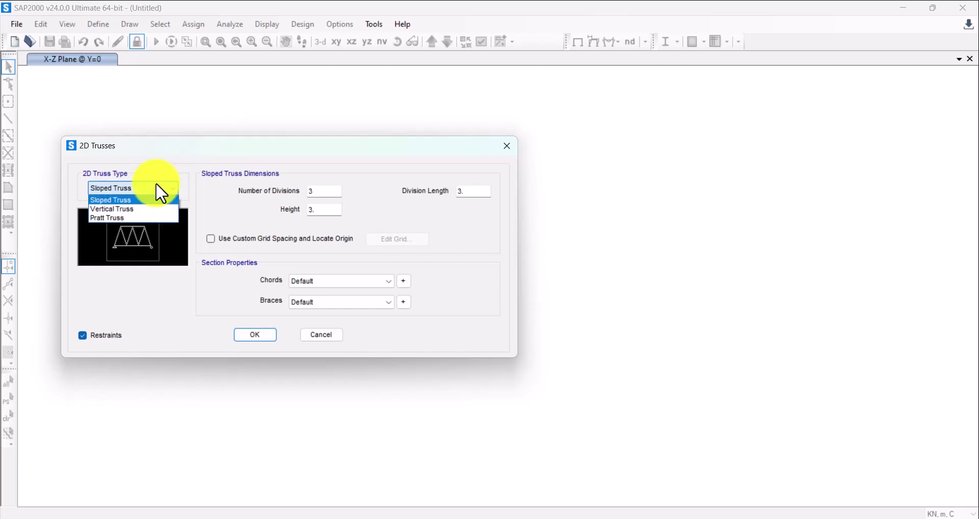
{"action": "left_click", "coordinate": [149, 207]}
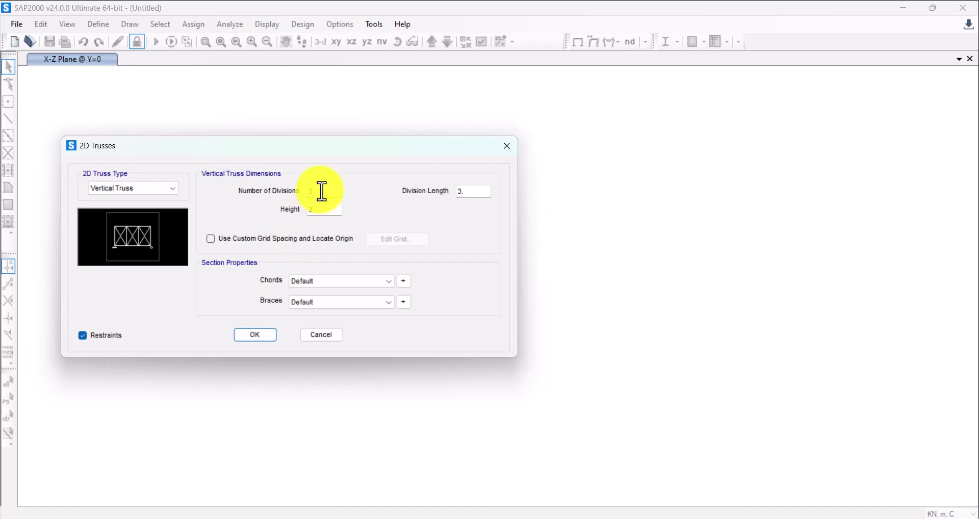
- View the frame properties offered for the truss braces and close the dialog without adding a section
{"action": "left_click", "coordinate": [319, 304]}
{"action": "left_click", "coordinate": [320, 312]}
{"action": "left_click", "coordinate": [404, 303]}
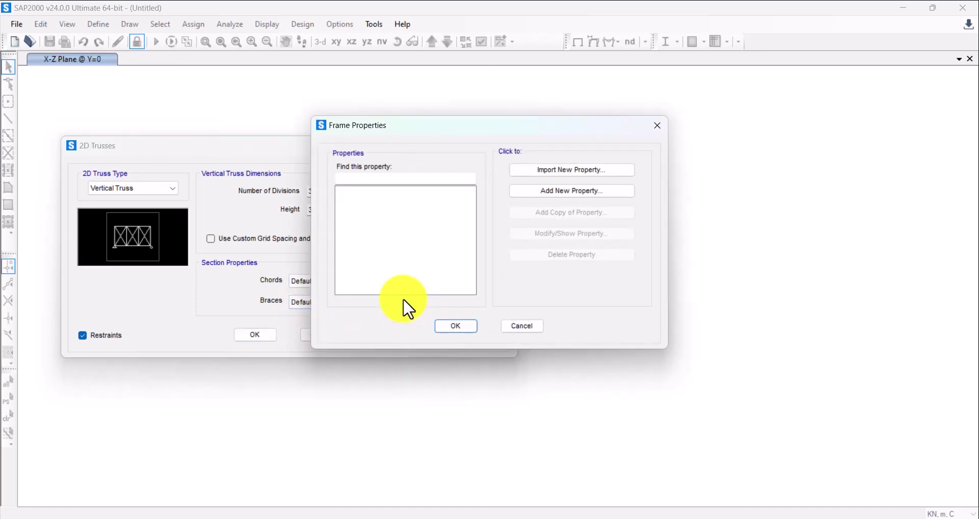
{"action": "left_click", "coordinate": [658, 124]}
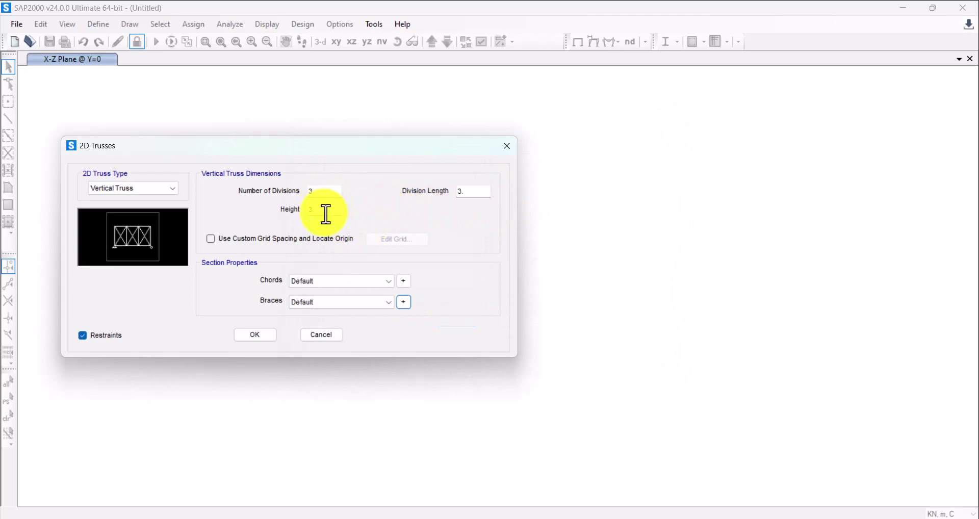
- Check Figure 3.32 in the reference PDF in Acrobat and set the vertical truss height to 1.2 m in SAP2000
{"action": "left_click", "coordinate": [613, 516]}
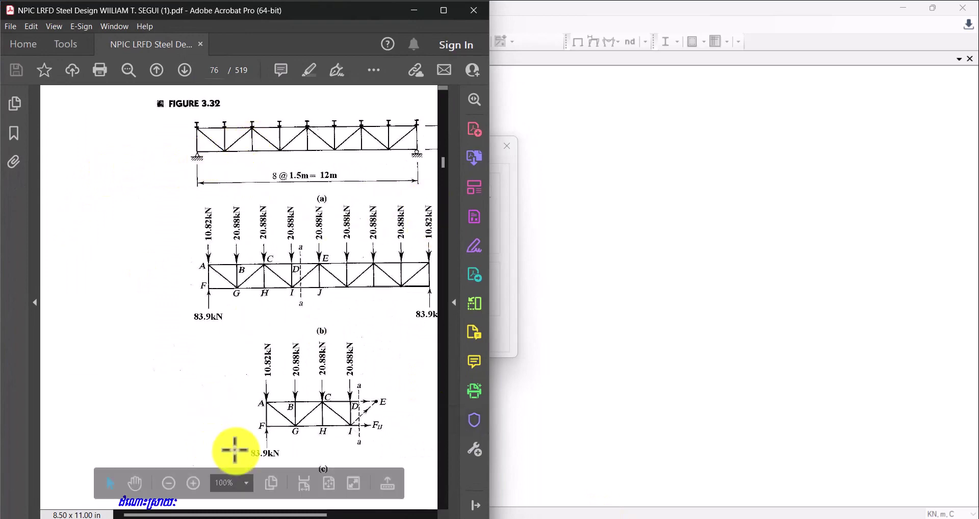
{"action": "left_click_drag", "start_coordinate": [237, 515], "coordinate": [266, 515]}
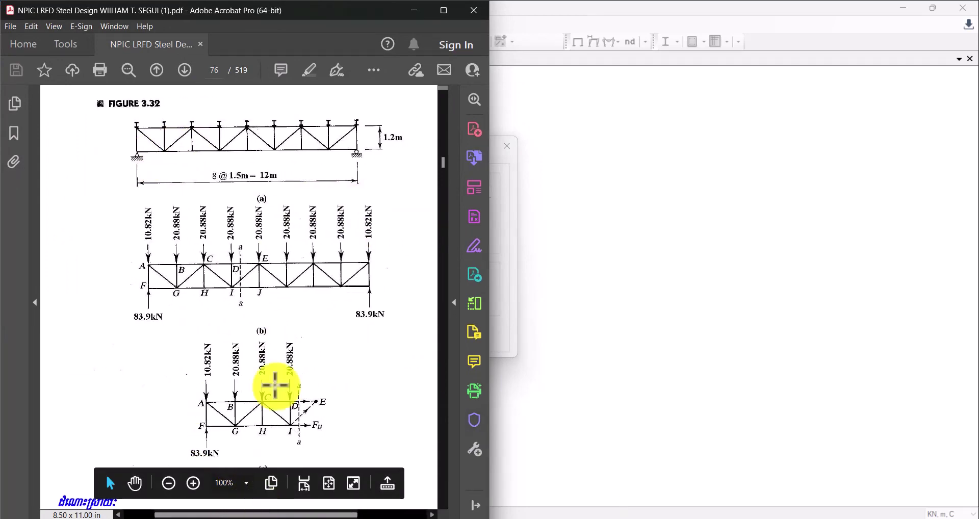
{"action": "left_click", "coordinate": [413, 11]}
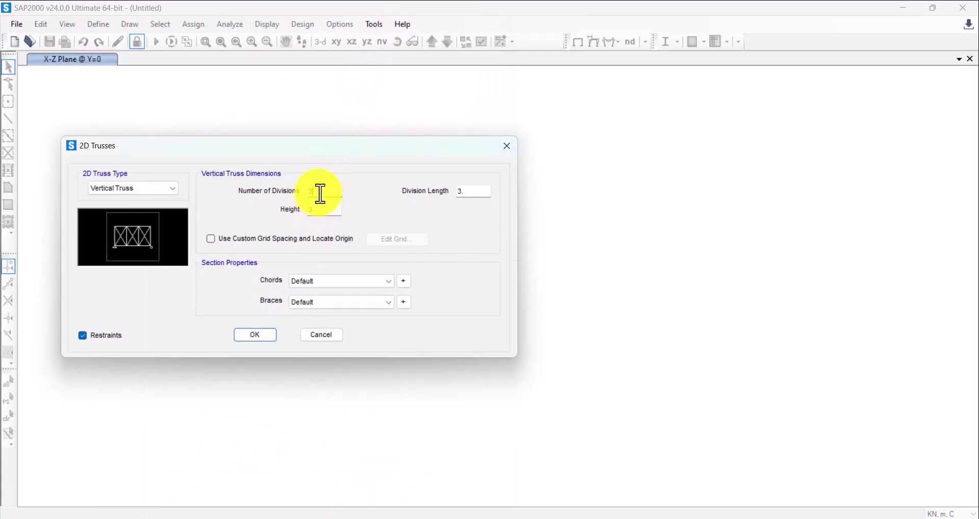
{"action": "double_click", "coordinate": [325, 210]}
{"action": "type", "text": "1.2"}
- Recheck the panel layout in the reference PDF, then set the truss to 8 divisions with a division length of 1.5 m
{"action": "double_click", "coordinate": [473, 195]}
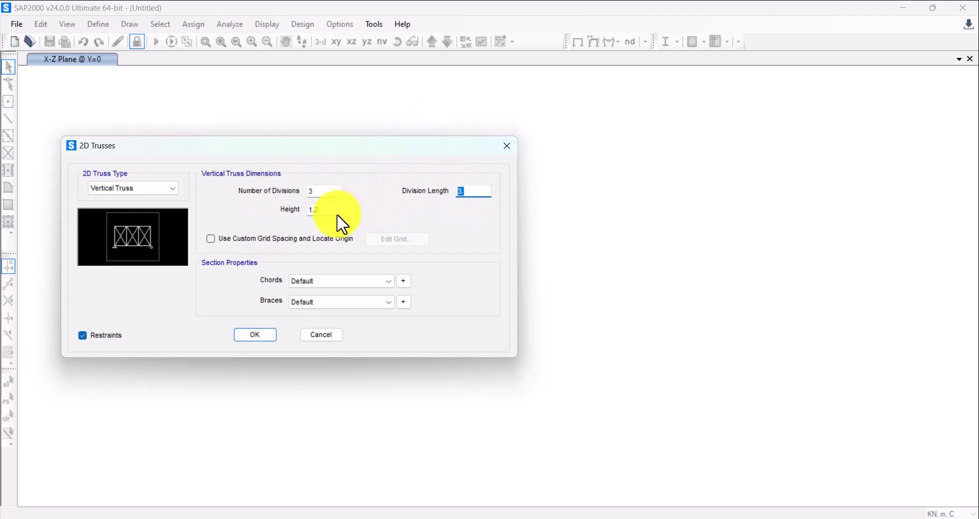
{"action": "left_click", "coordinate": [329, 193]}
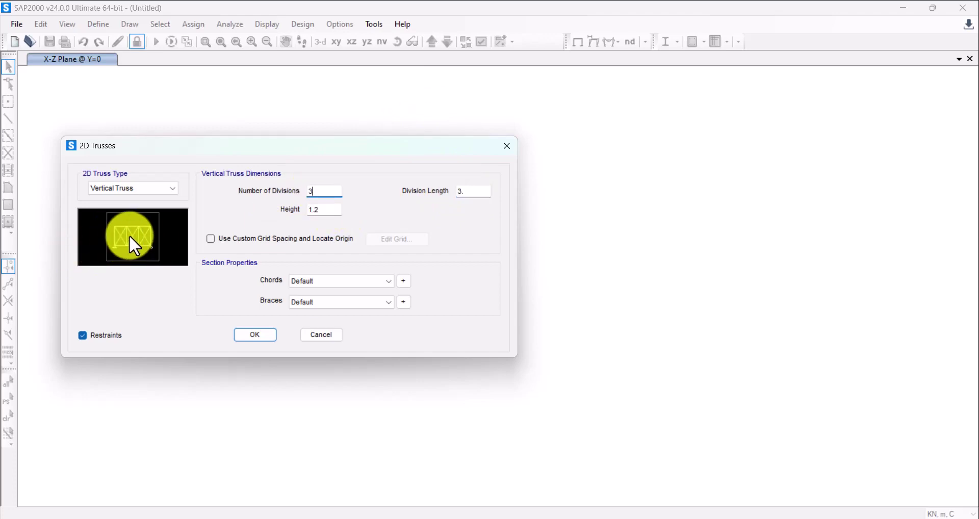
{"action": "left_click", "coordinate": [612, 516]}
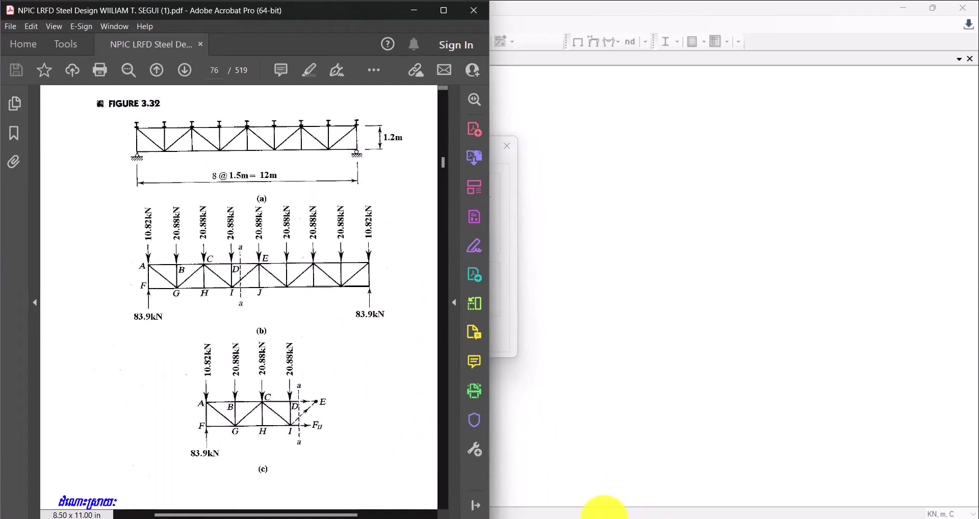
{"action": "left_click", "coordinate": [414, 10]}
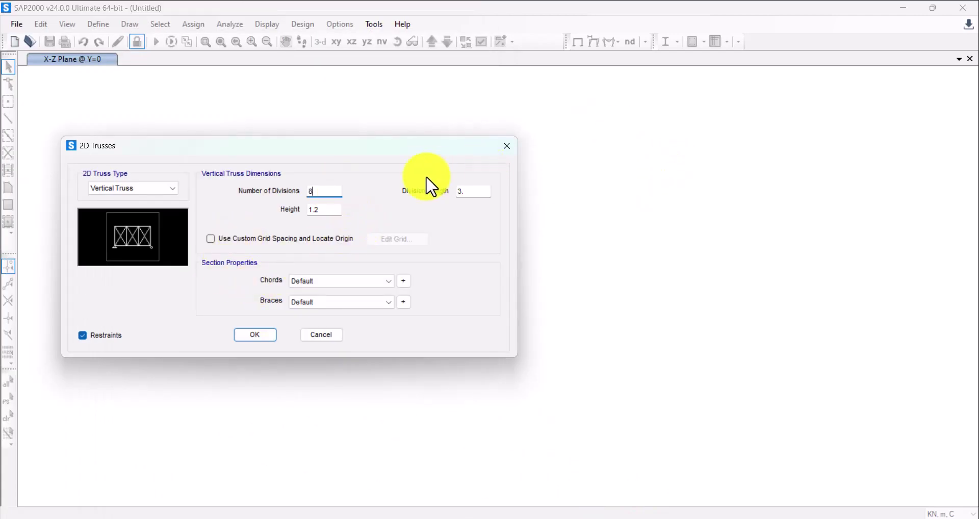
{"action": "double_click", "coordinate": [466, 193]}
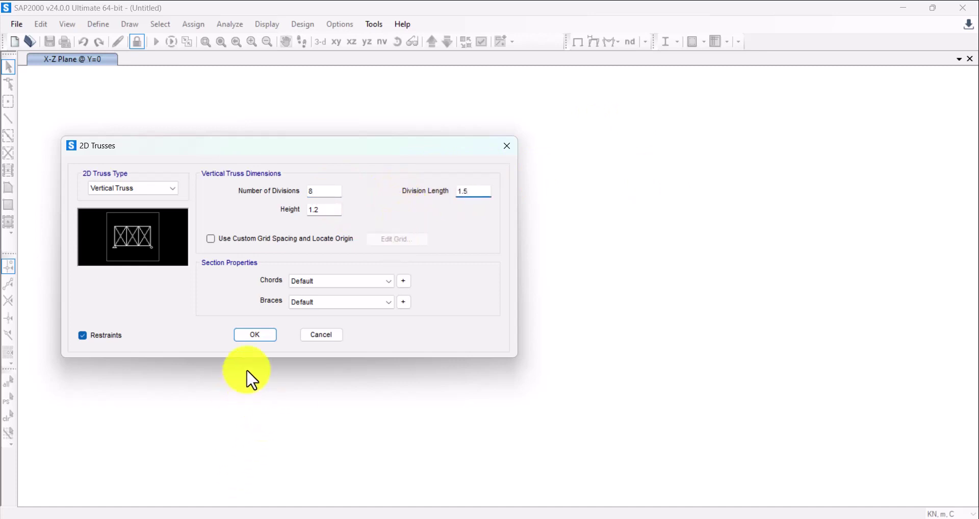
- Create the vertical truss from the template and close the 3-D view, keeping only the X-Z plane view
{"action": "left_click", "coordinate": [265, 334]}
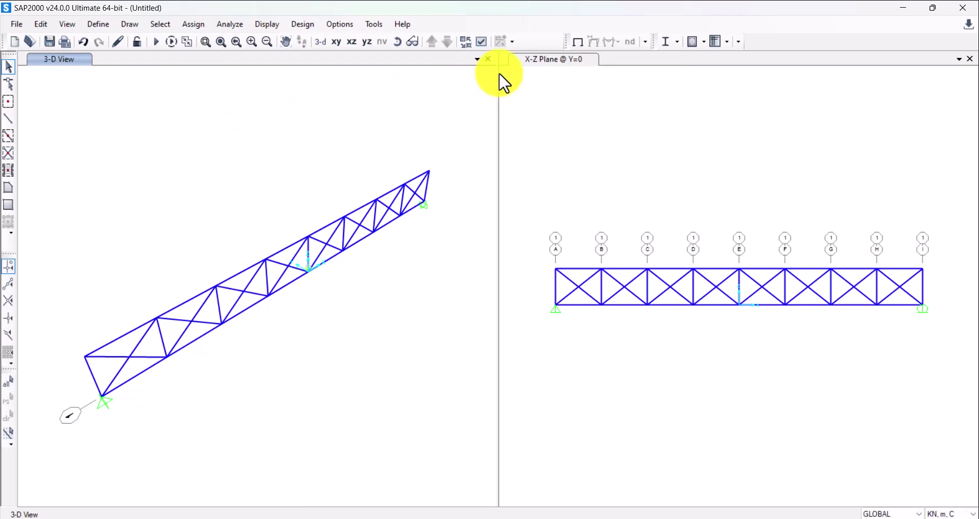
{"action": "left_click", "coordinate": [488, 60]}
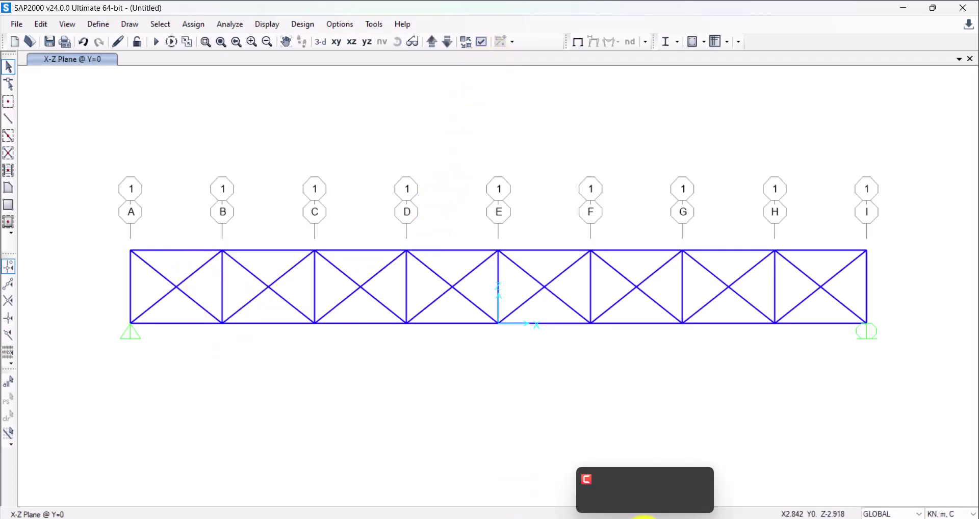
- Compare the diagonals of the generated truss with those of Figure 3.32 in the reference PDF
{"action": "left_click", "coordinate": [643, 518]}
{"action": "left_click", "coordinate": [620, 518]}
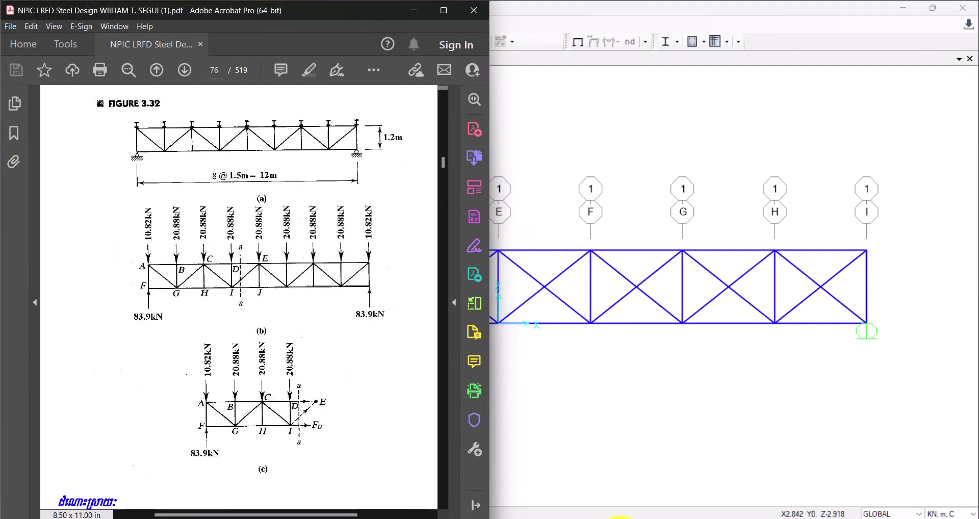
{"action": "left_click", "coordinate": [620, 518]}
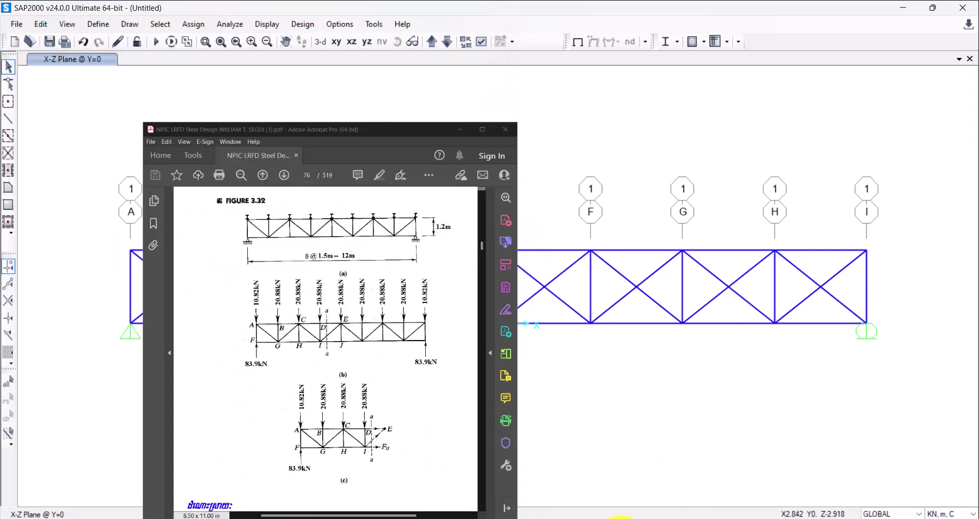
- Delete one diagonal from each of the eight crossed panels so the web pattern matches Figure 3.32
{"action": "left_click", "coordinate": [206, 263]}
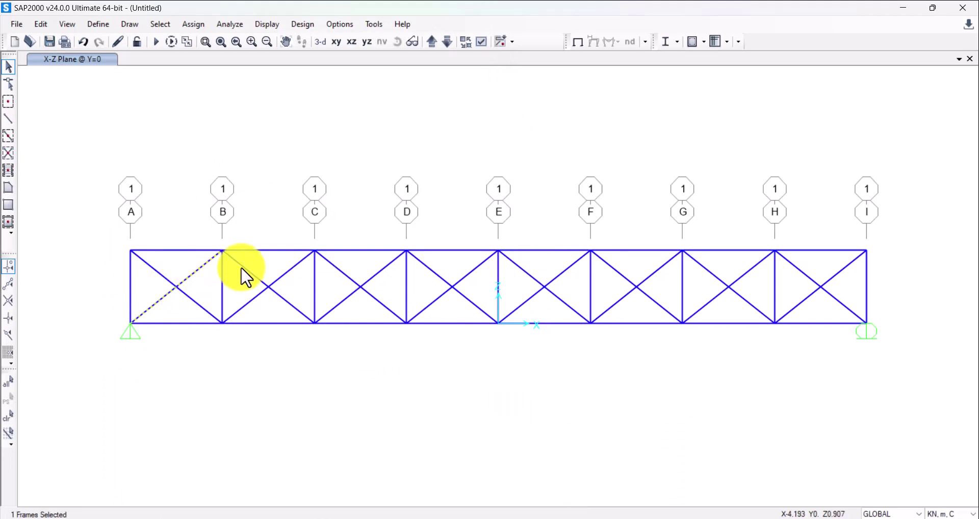
{"action": "left_click", "coordinate": [272, 290]}
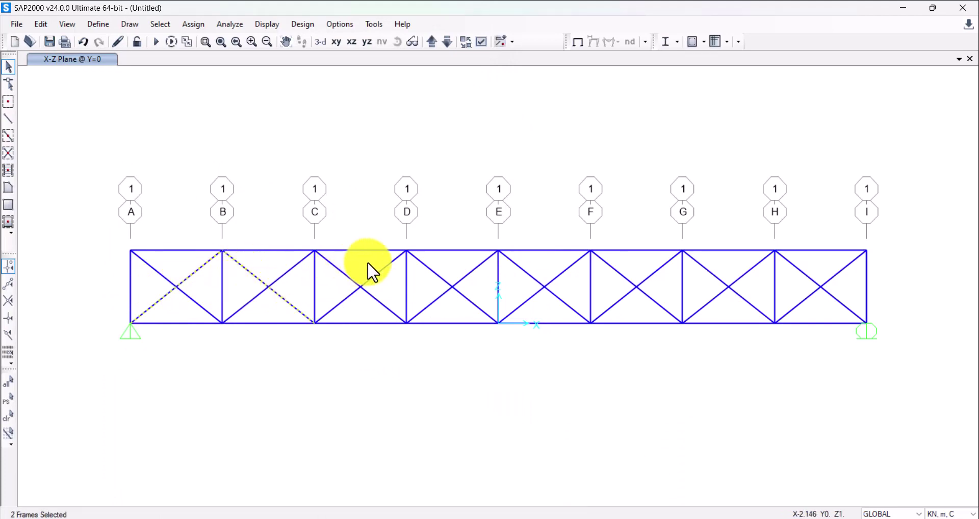
{"action": "left_click", "coordinate": [385, 269]}
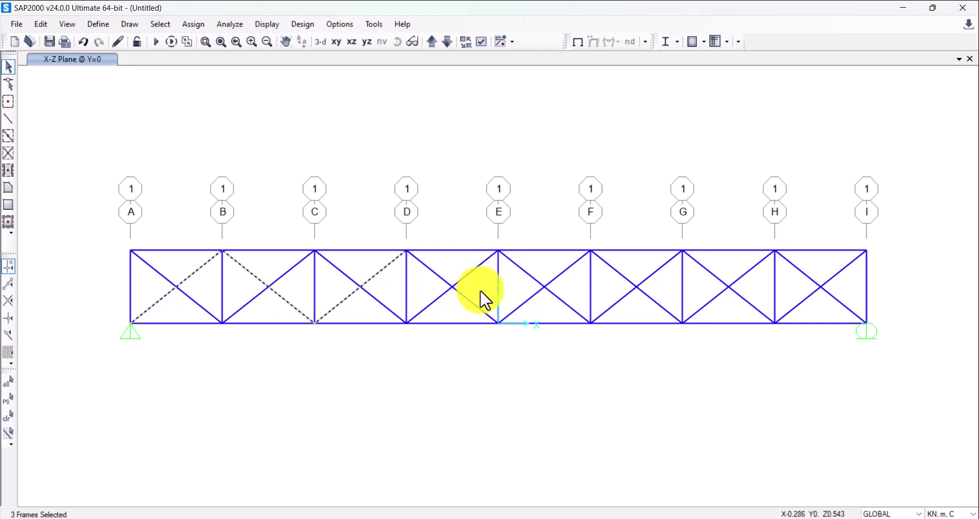
{"action": "left_click", "coordinate": [476, 306]}
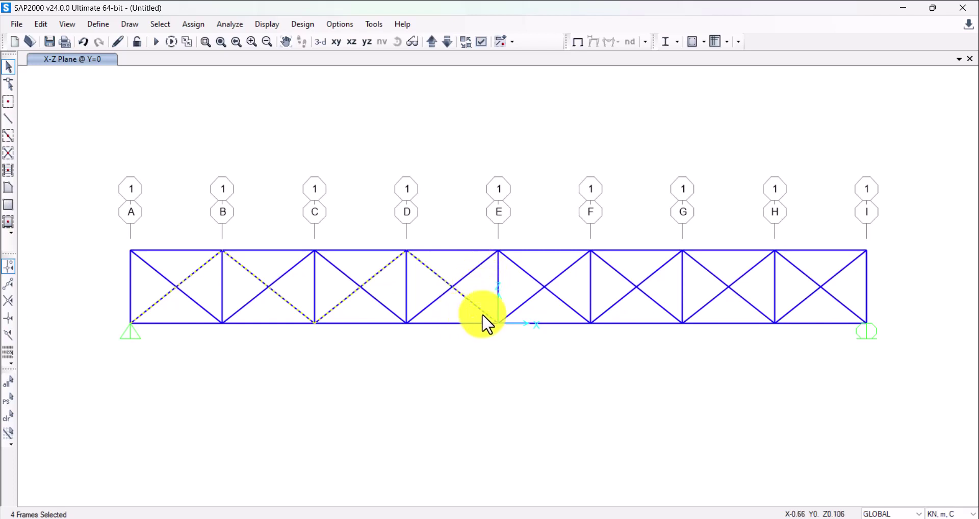
{"action": "left_click", "coordinate": [564, 271]}
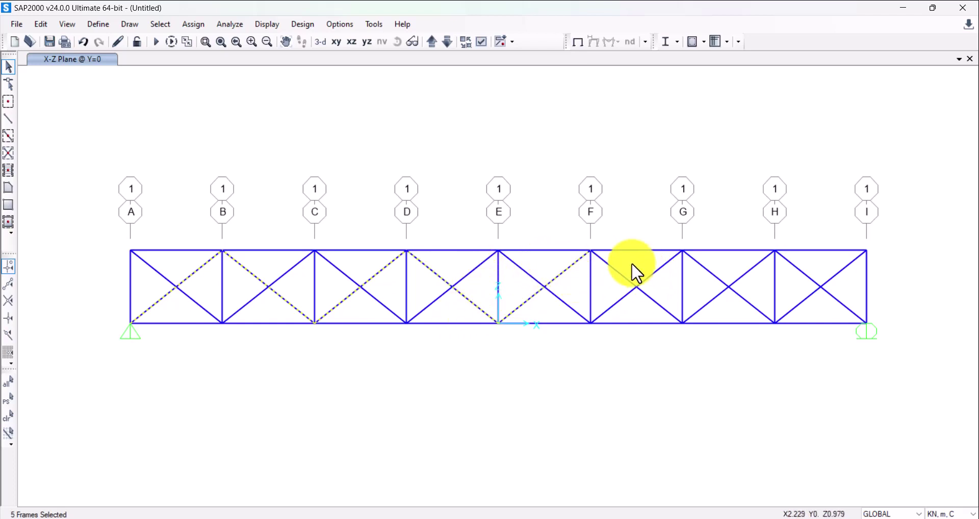
{"action": "left_click", "coordinate": [609, 275]}
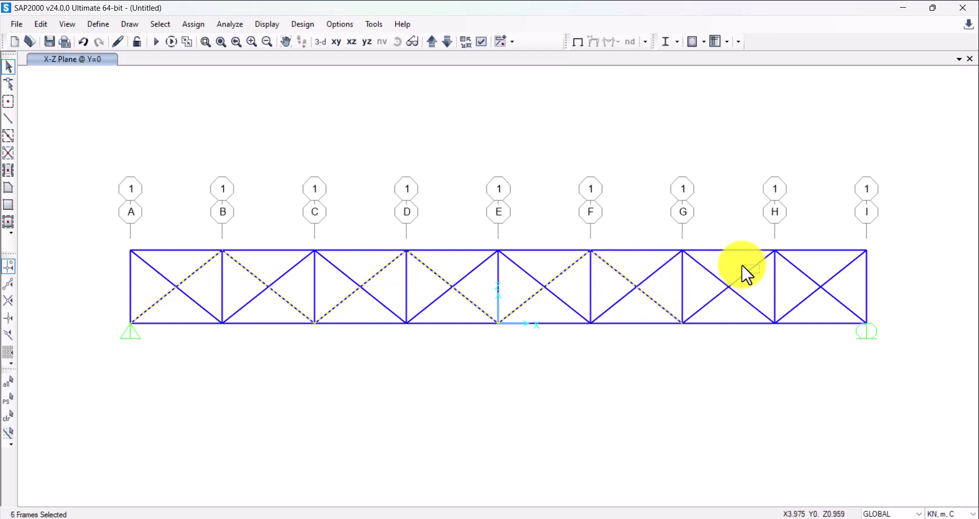
{"action": "left_click", "coordinate": [744, 274]}
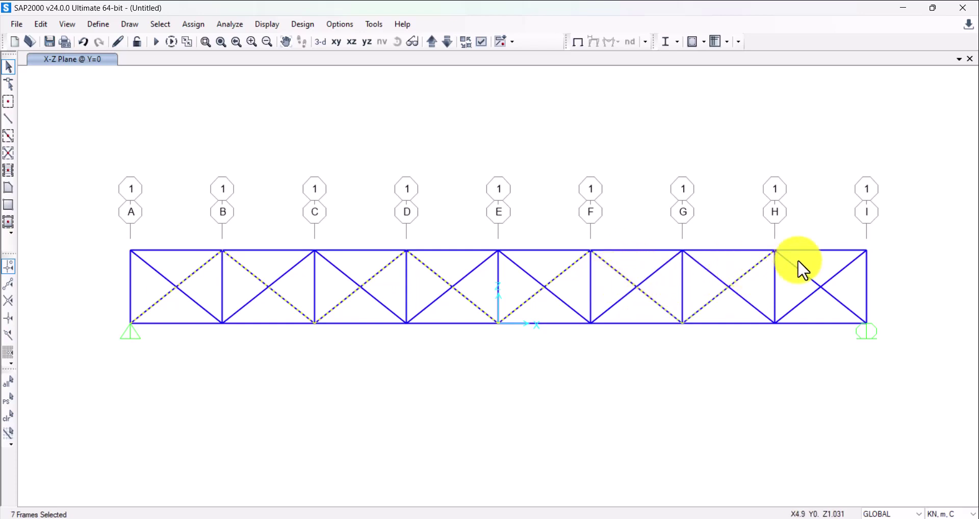
{"action": "left_click", "coordinate": [817, 286]}
{"action": "key", "text": "Delete"}
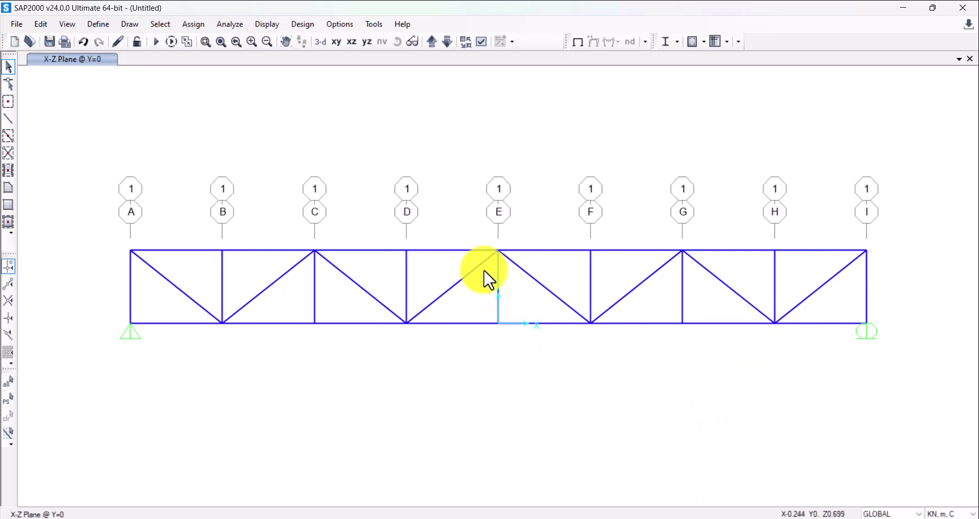
- Check the length and joint locations of the bottom chord member between grid lines D and E
{"action": "left_click", "coordinate": [459, 324]}
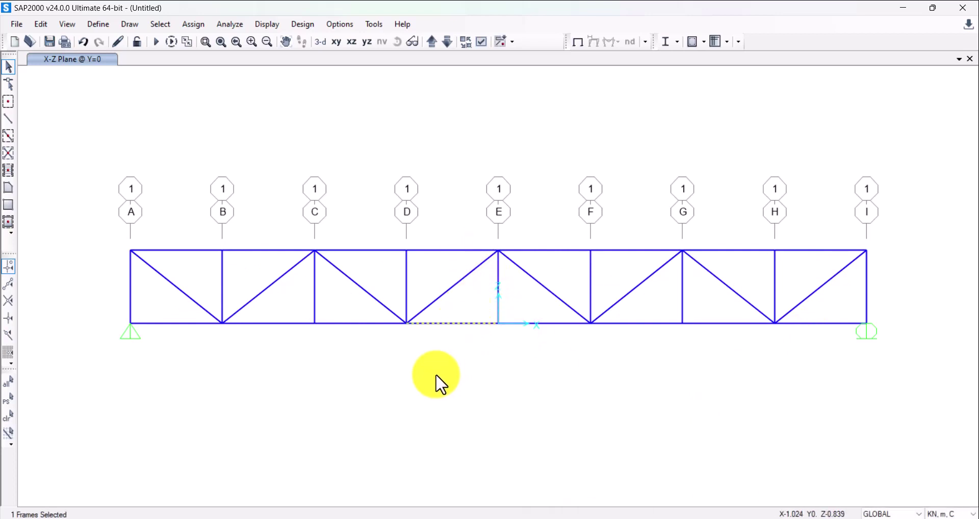
{"action": "left_click", "coordinate": [451, 336]}
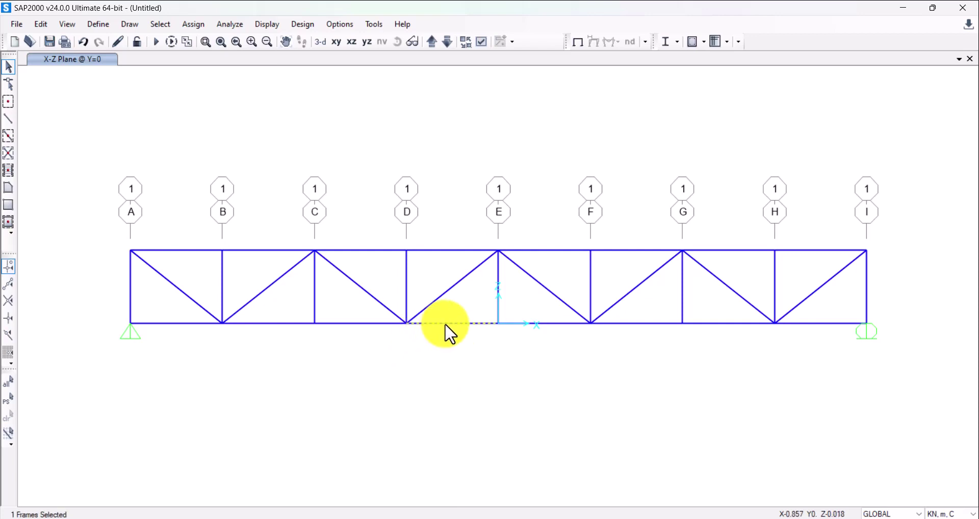
{"action": "right_click", "coordinate": [445, 324]}
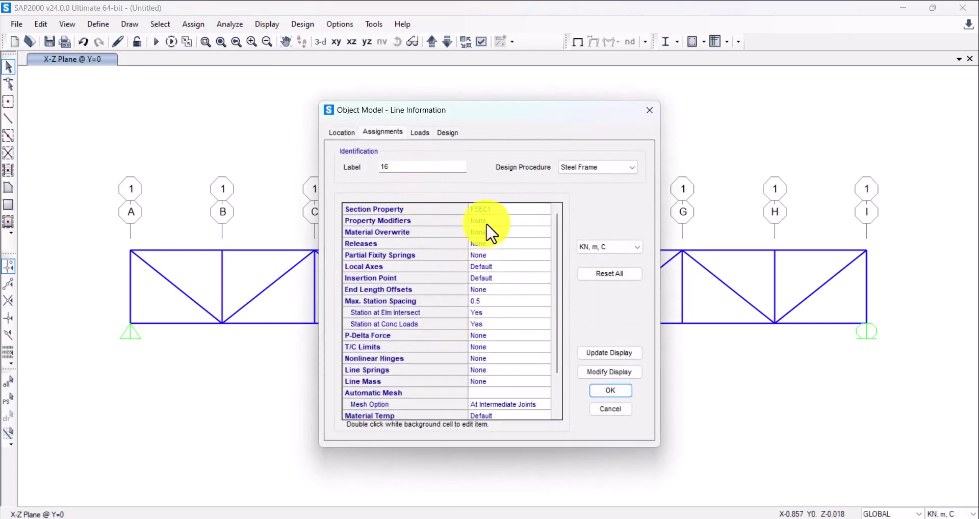
{"action": "left_click", "coordinate": [342, 133]}
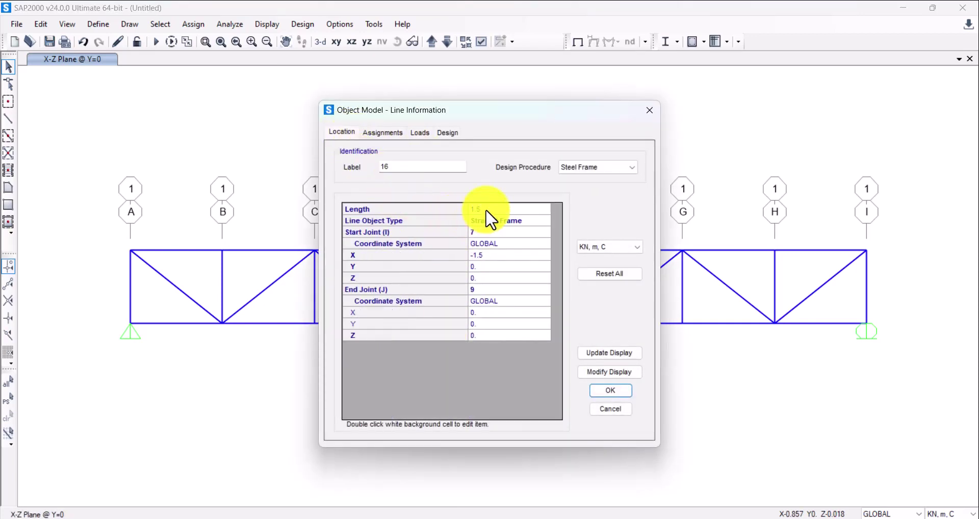
{"action": "left_click", "coordinate": [649, 111]}
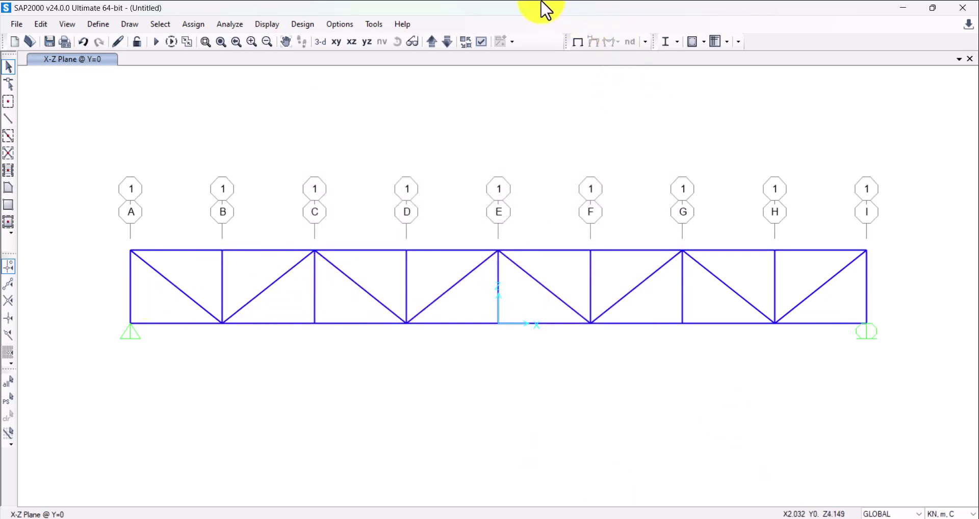
- Compare the truss side by side with Figure 3.32 in Acrobat, then inspect the top chord member between A and B in SAP2000
{"action": "mouse_move", "coordinate": [476, 171]}
{"action": "middle_mouse_down"}
{"action": "mouse_move", "coordinate": [490, 164]}
{"action": "mouse_move", "coordinate": [365, 184]}
{"action": "mouse_move", "coordinate": [319, 218]}
{"action": "middle_mouse_up"}
{"action": "scroll", "coordinate": [480, 181], "scroll_direction": "down", "scroll_amount": 2}
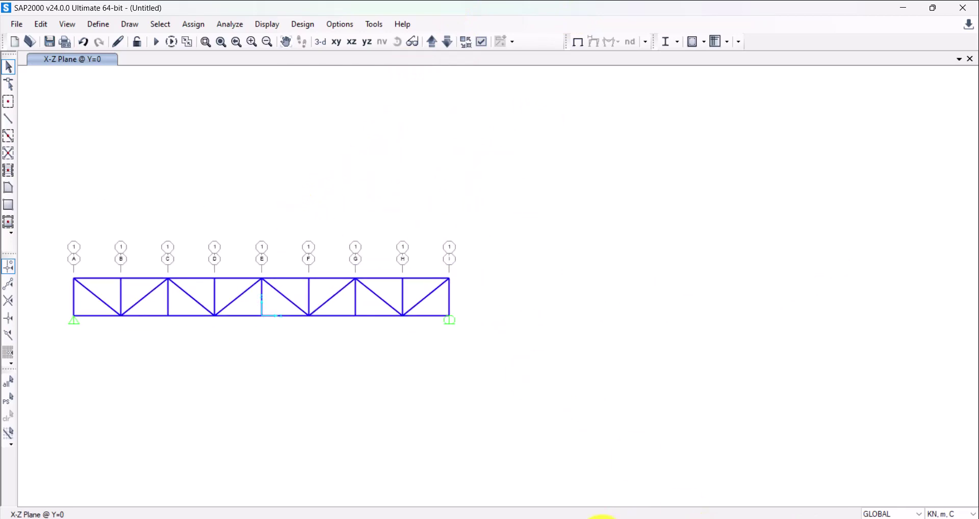
{"action": "left_click", "coordinate": [622, 518]}
{"action": "left_click_drag", "start_coordinate": [316, 5], "coordinate": [771, 14]}
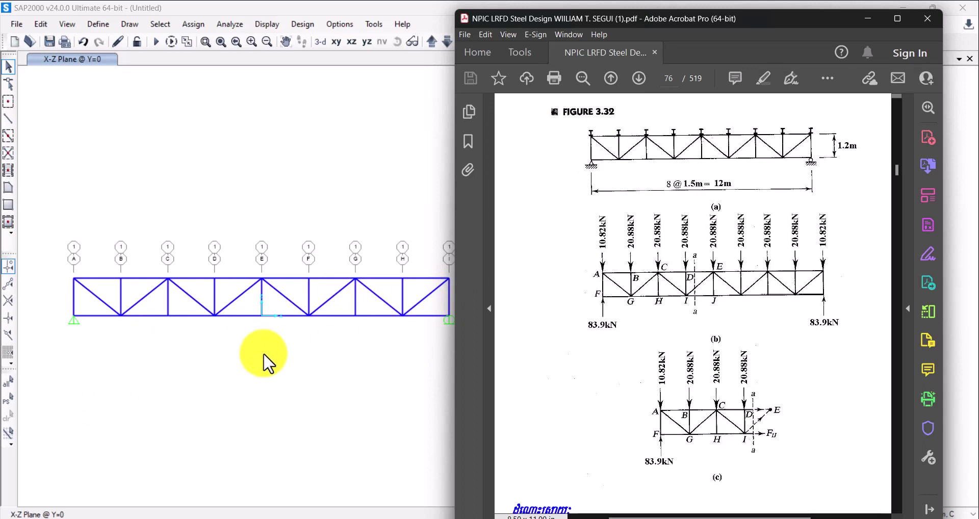
{"action": "left_click", "coordinate": [176, 363]}
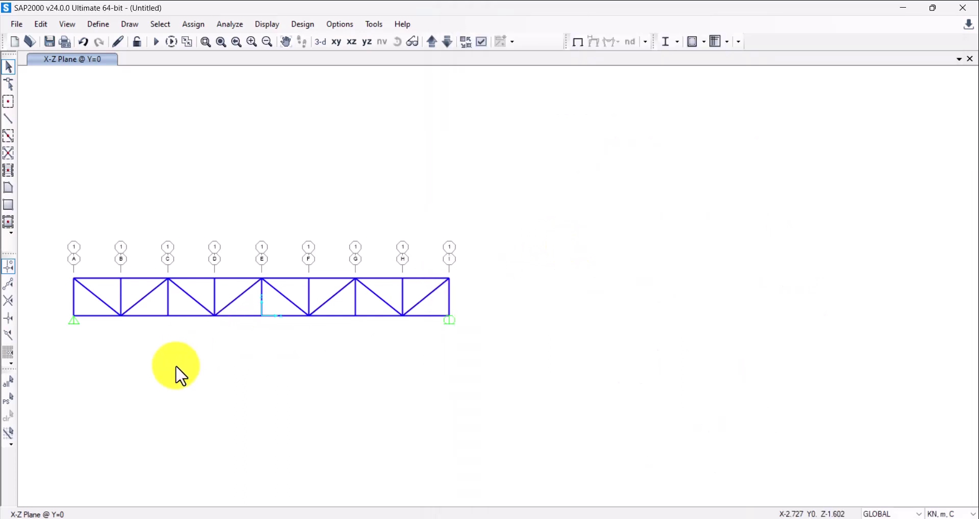
{"action": "right_click", "coordinate": [97, 284]}
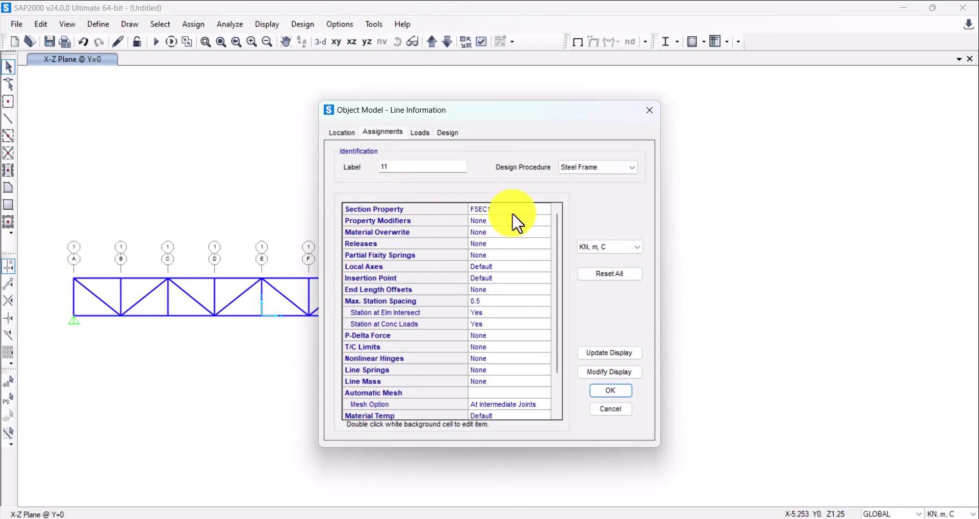
{"action": "left_click", "coordinate": [649, 111]}
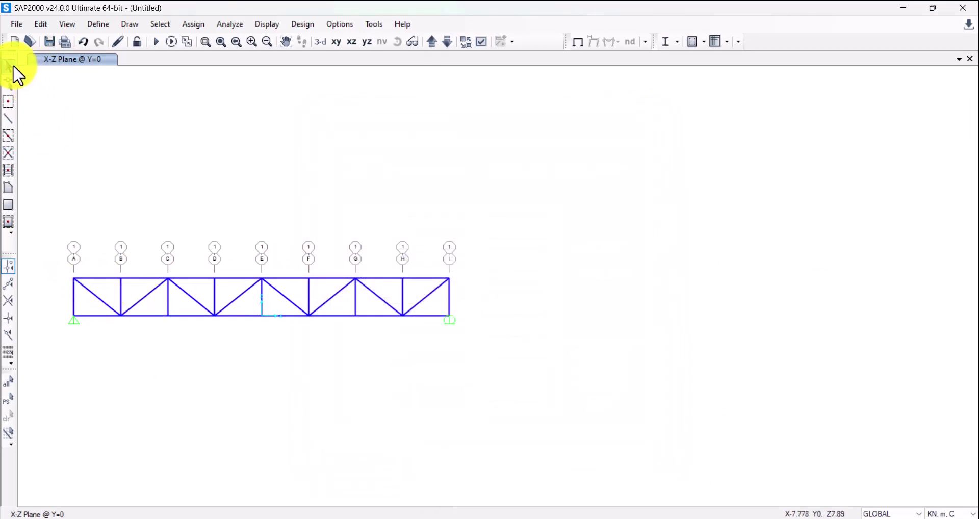
- Select the two end joints of the top chord and open the joint force assignment with load pattern DEAD and GLOBAL coordinates
{"action": "left_click", "coordinate": [74, 279]}
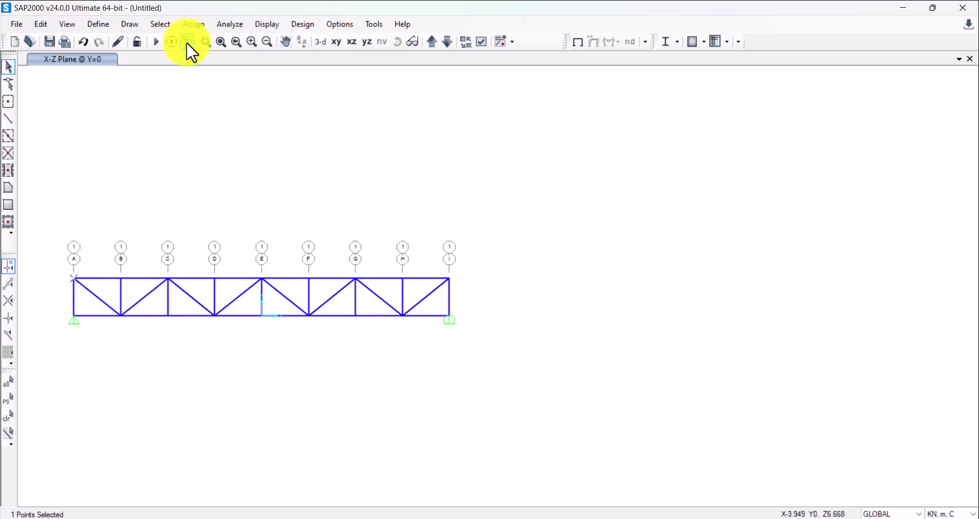
{"action": "left_click", "coordinate": [446, 270]}
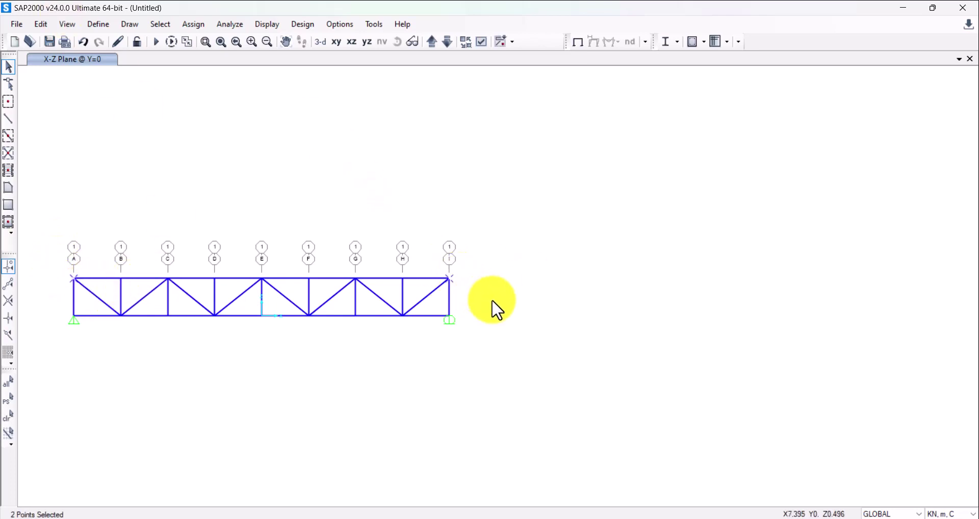
{"action": "left_click", "coordinate": [193, 24]}
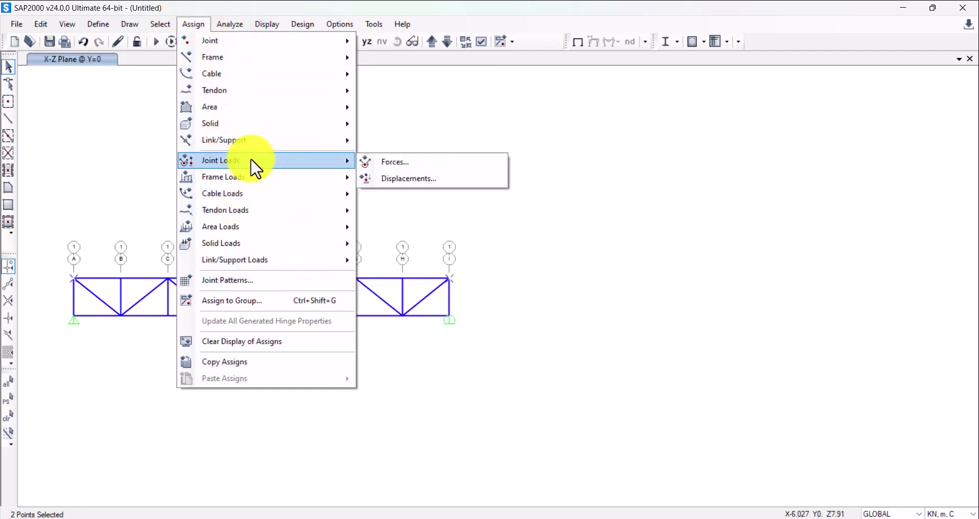
{"action": "mouse_move", "coordinate": [281, 244]}
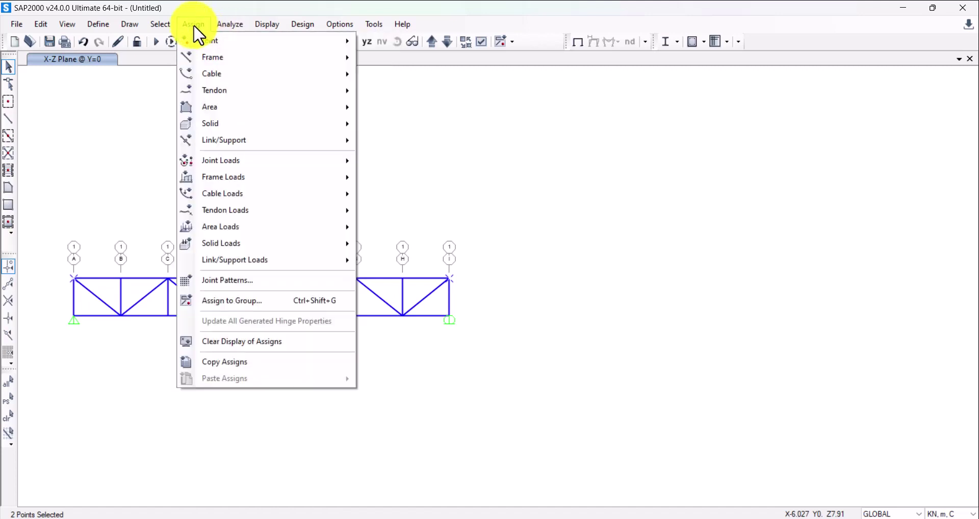
{"action": "mouse_move", "coordinate": [276, 162]}
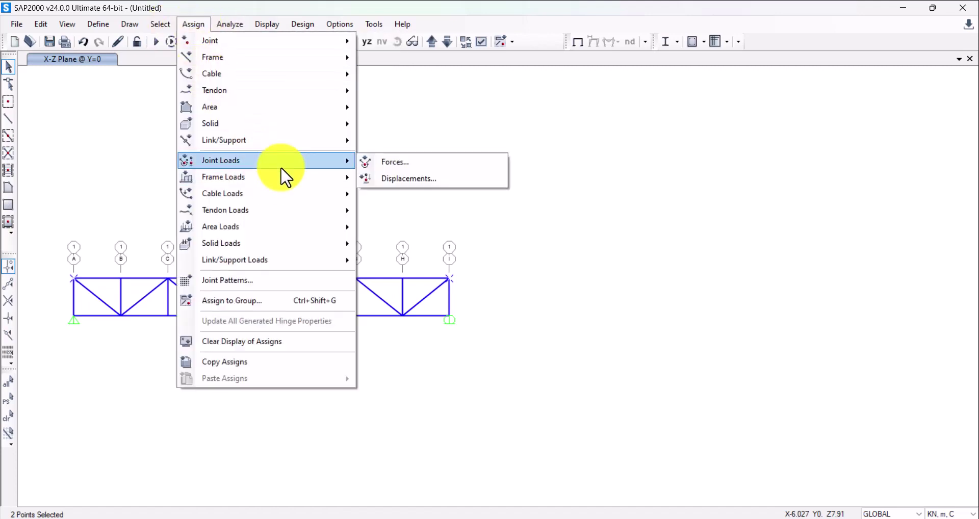
{"action": "left_click", "coordinate": [477, 166]}
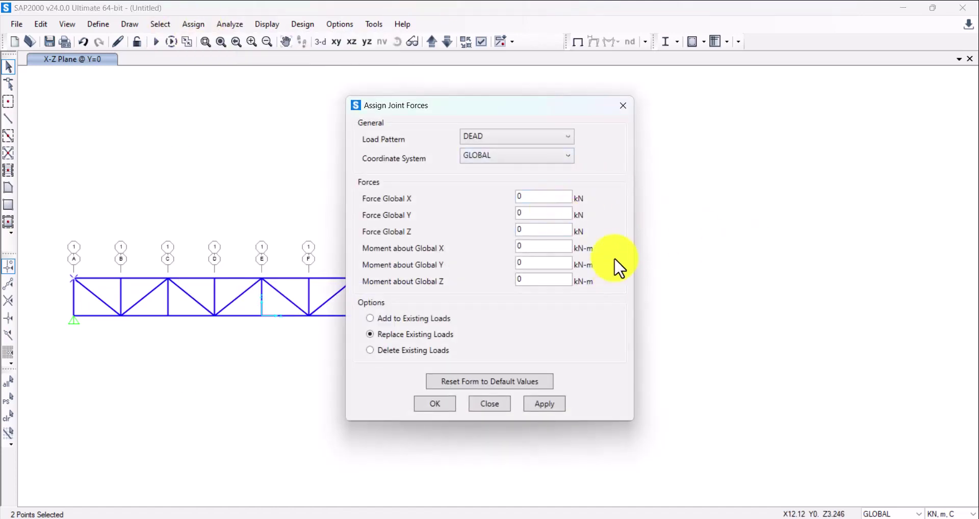
{"action": "left_click", "coordinate": [507, 158]}
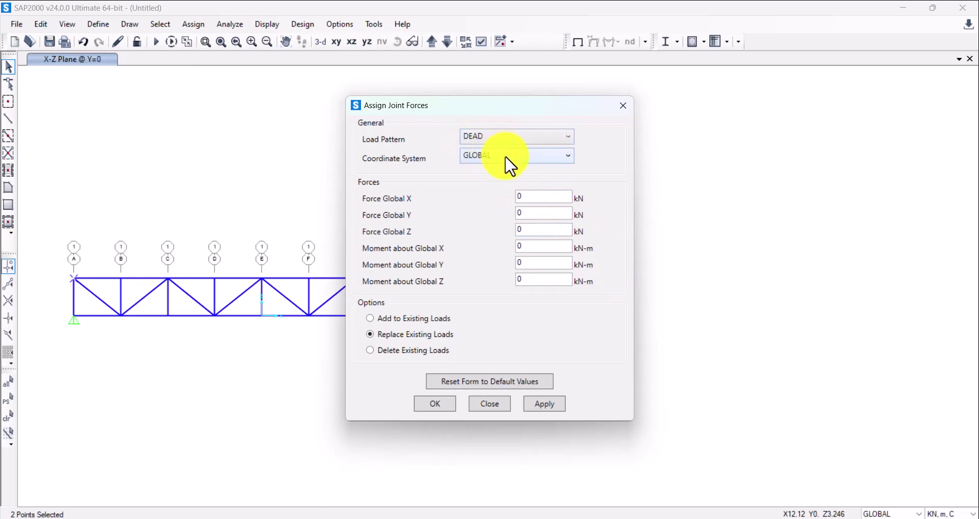
{"action": "left_click", "coordinate": [516, 162]}
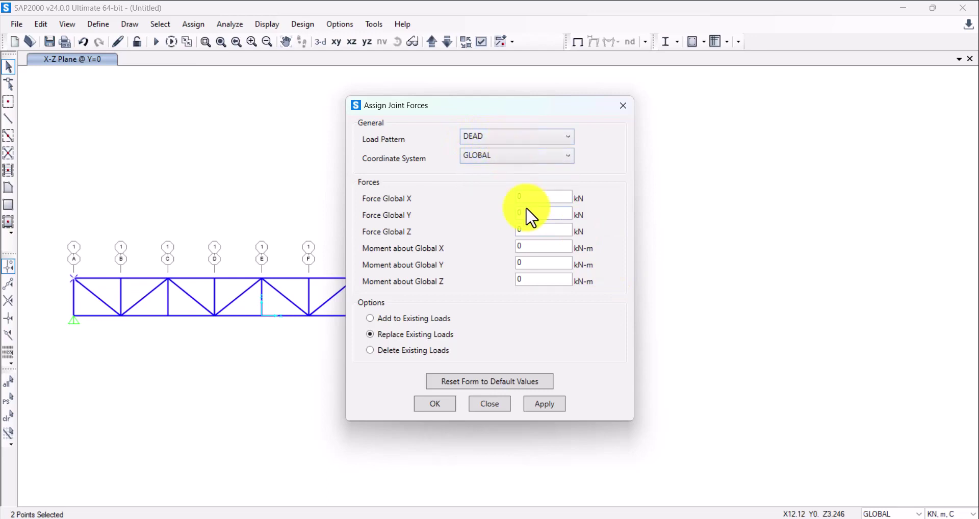
- Check the end joint loads of Figure 3.32 in the reference PDF and enter 10.82 kN as Force Global Y in SAP2000
{"action": "left_click", "coordinate": [625, 518]}
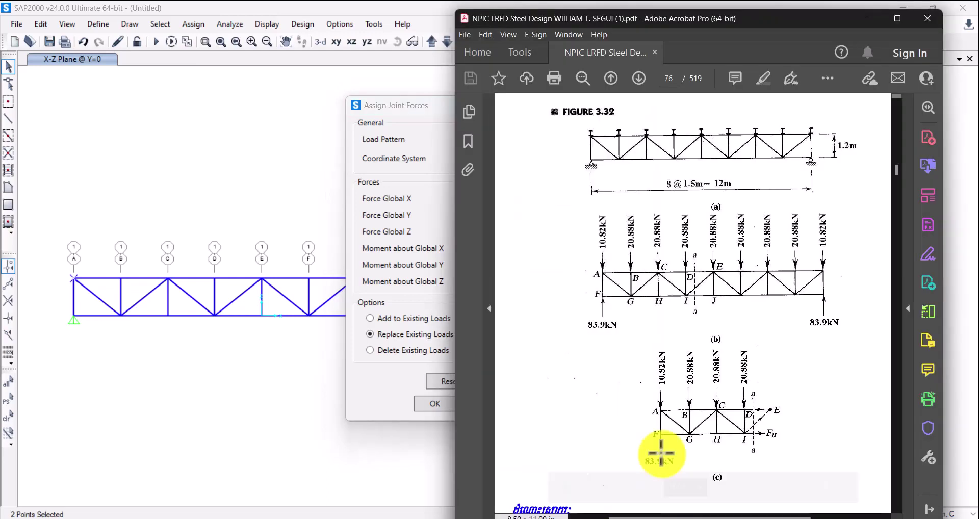
{"action": "left_click", "coordinate": [387, 120]}
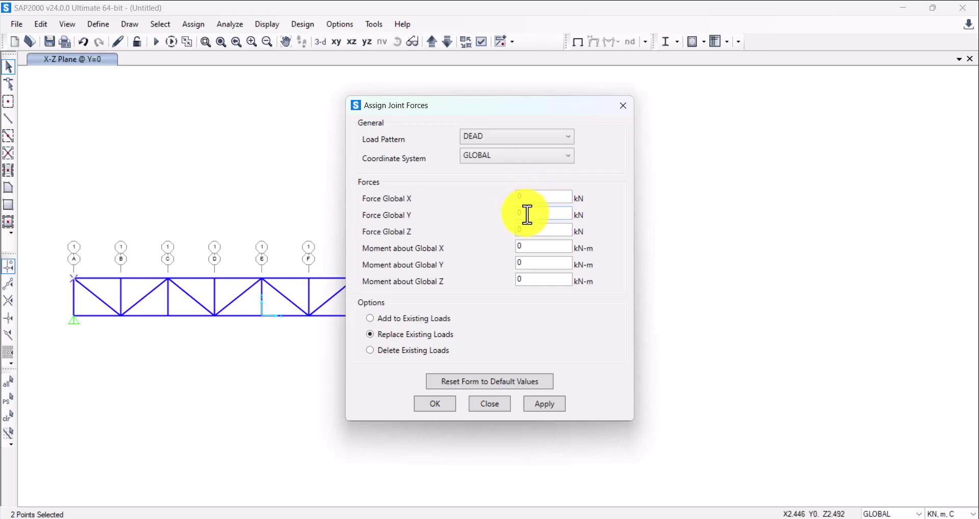
{"action": "double_click", "coordinate": [525, 213]}
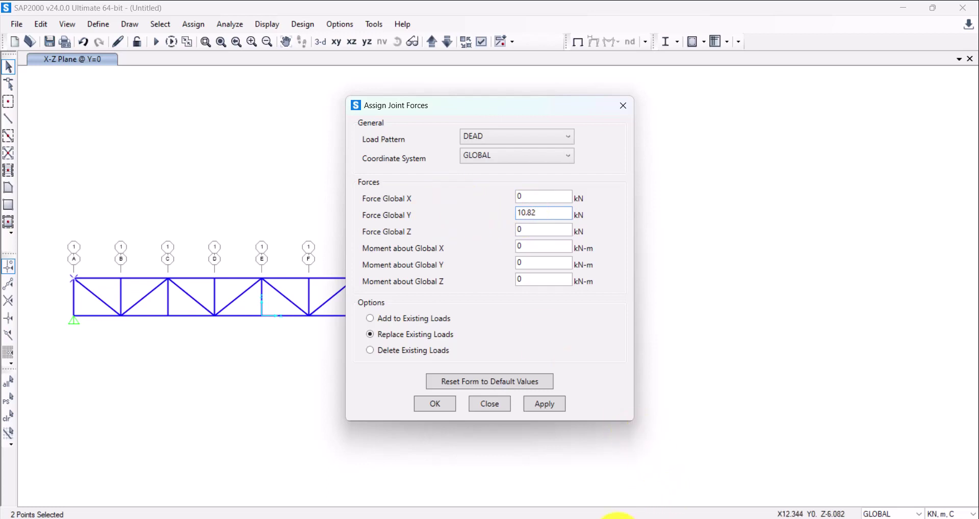
{"action": "left_click", "coordinate": [617, 517]}
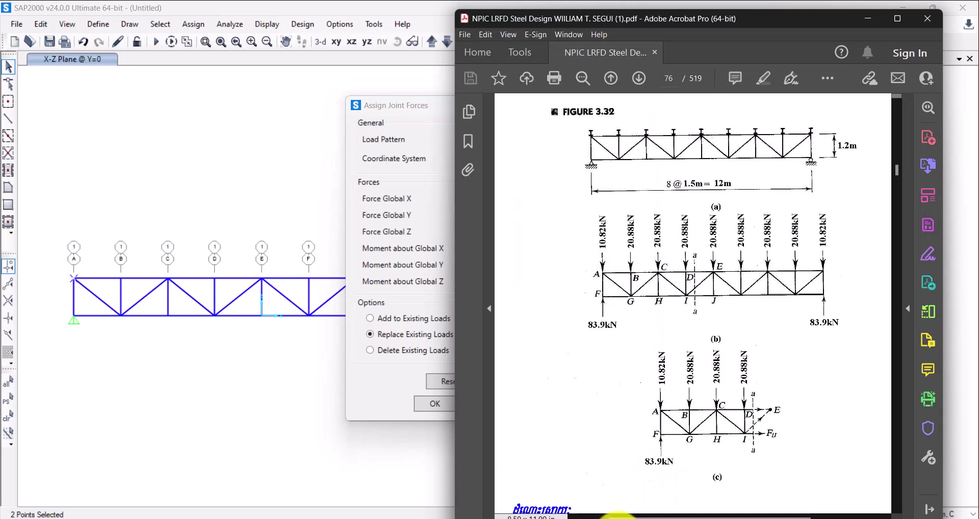
{"action": "left_click", "coordinate": [618, 517]}
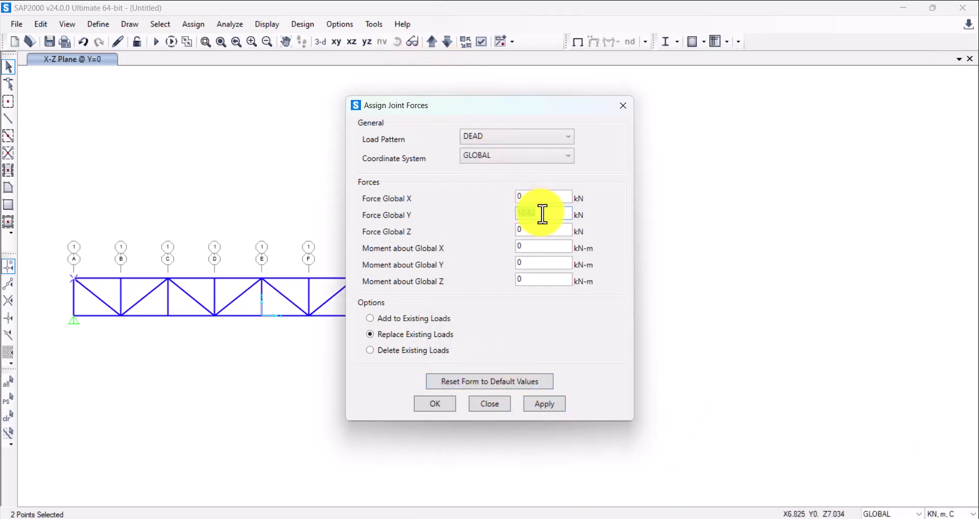
- Set Force Global Y to 0 and Force Global Z to -10.82 kN, and apply the load to the two top chord end joints
{"action": "left_click_drag", "start_coordinate": [542, 104], "coordinate": [912, 113]}
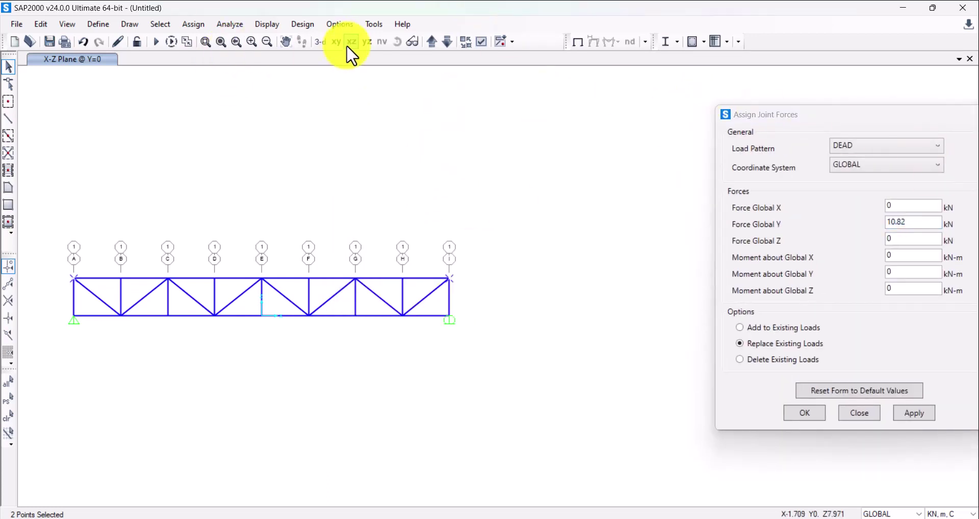
{"action": "left_click", "coordinate": [333, 44]}
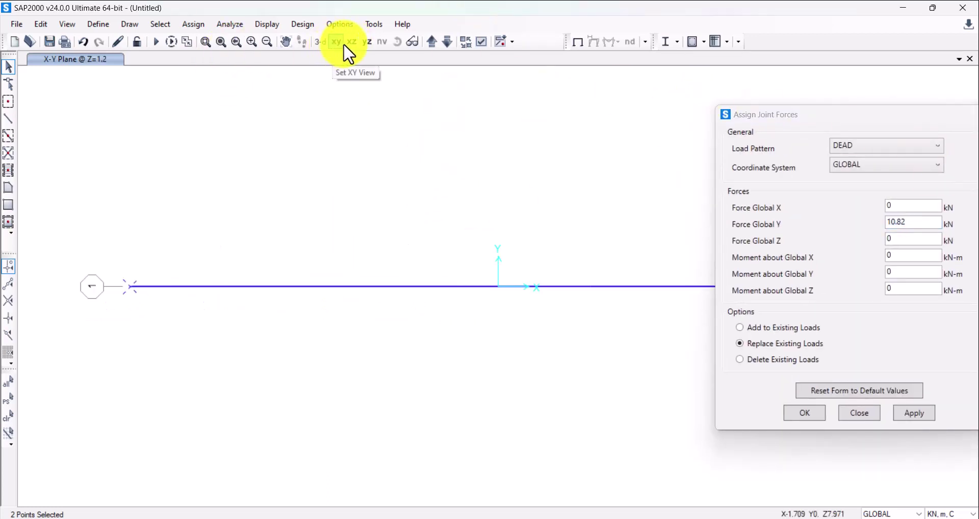
{"action": "left_click", "coordinate": [350, 42]}
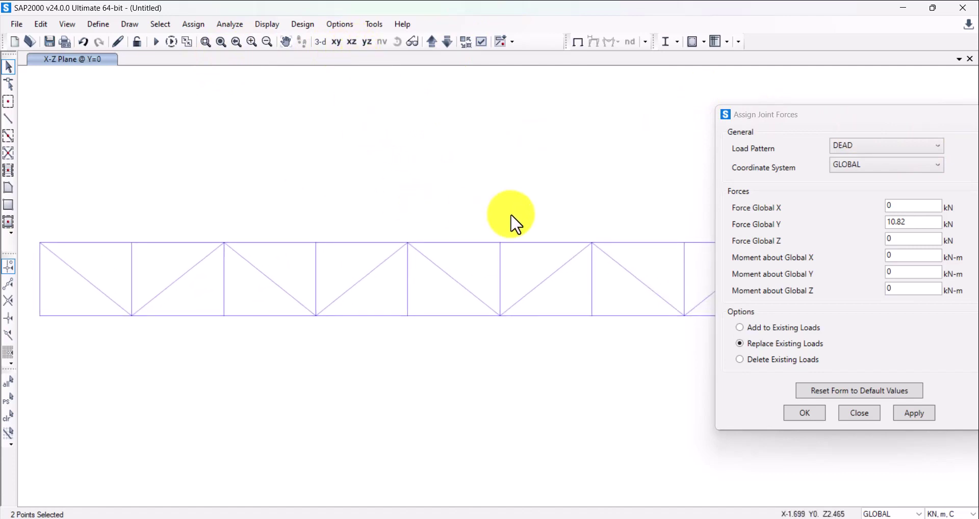
{"action": "double_click", "coordinate": [913, 223]}
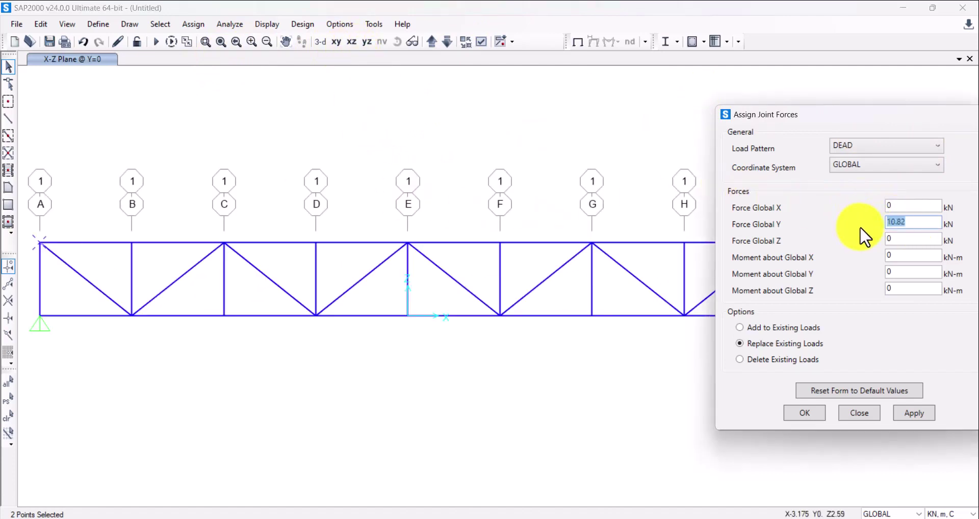
{"action": "key", "text": "BackSpace"}
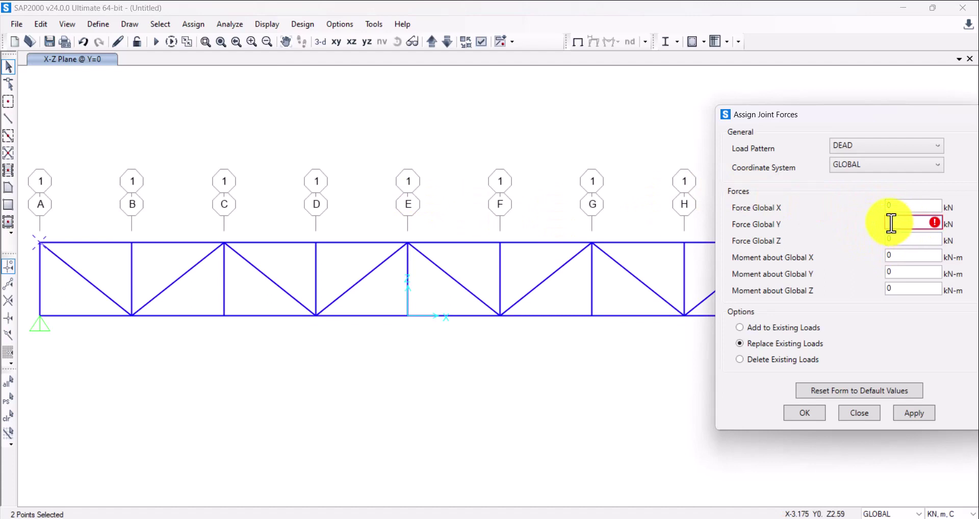
{"action": "type", "text": "0"}
{"action": "key", "text": "Tab"}
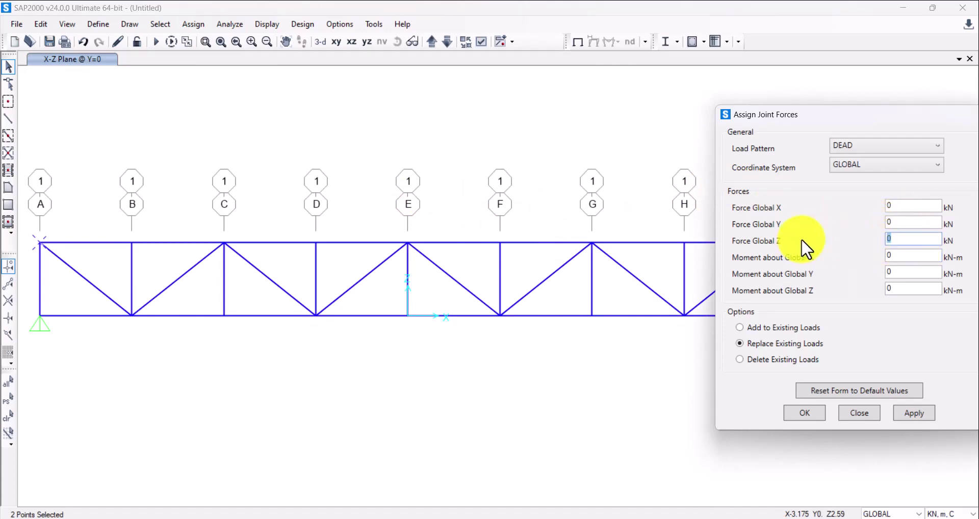
{"action": "type", "text": "-10.82"}
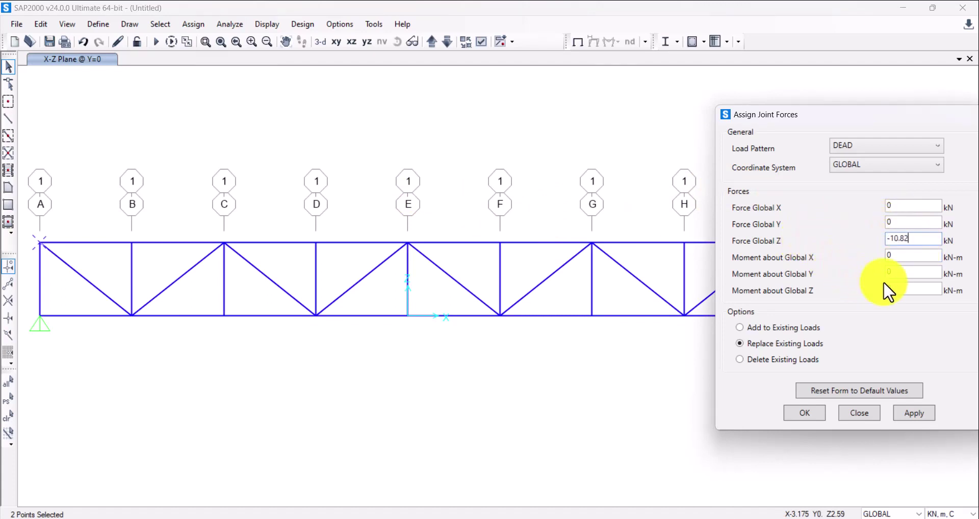
{"action": "left_click_drag", "start_coordinate": [802, 117], "coordinate": [745, 116]}
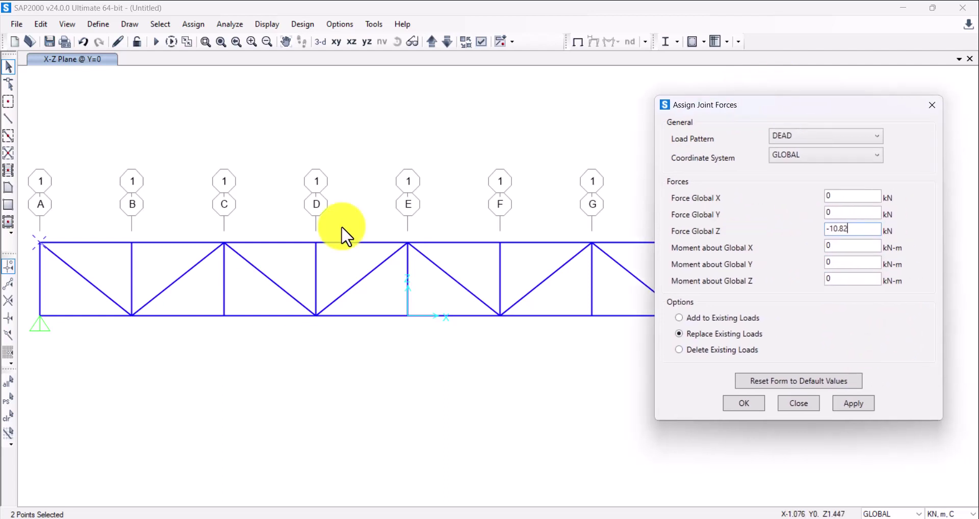
{"action": "left_click", "coordinate": [853, 404]}
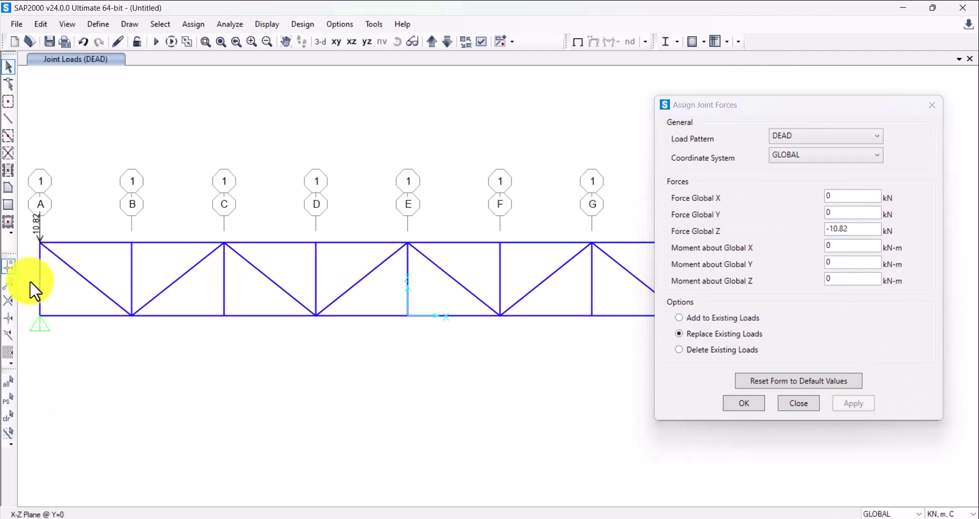
- Examine the applied loads at both top chord end joints, with the whole truss in view beside the joint force dialog
{"action": "middle_click_drag", "start_coordinate": [175, 247], "coordinate": [166, 249]}
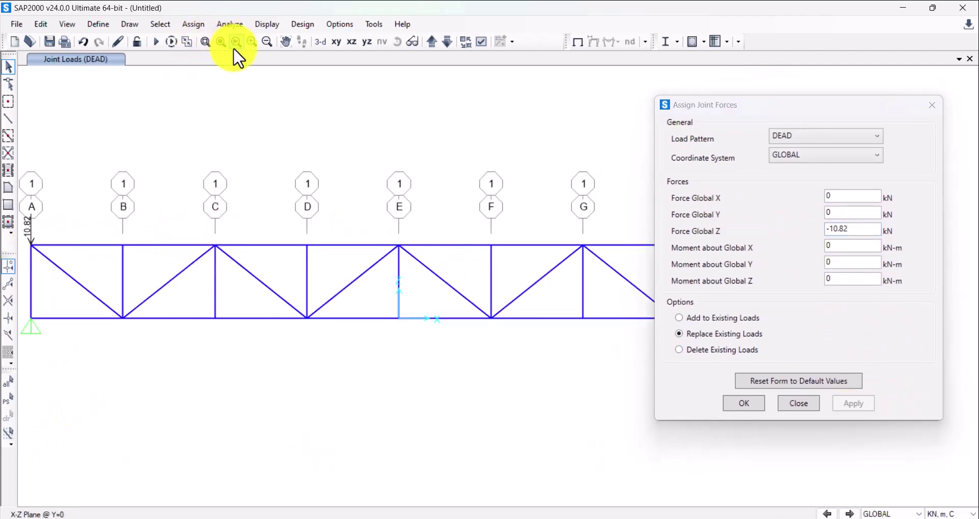
{"action": "scroll", "coordinate": [246, 117], "scroll_direction": "down", "scroll_amount": 4}
{"action": "scroll", "coordinate": [280, 158], "scroll_direction": "up", "scroll_amount": 4}
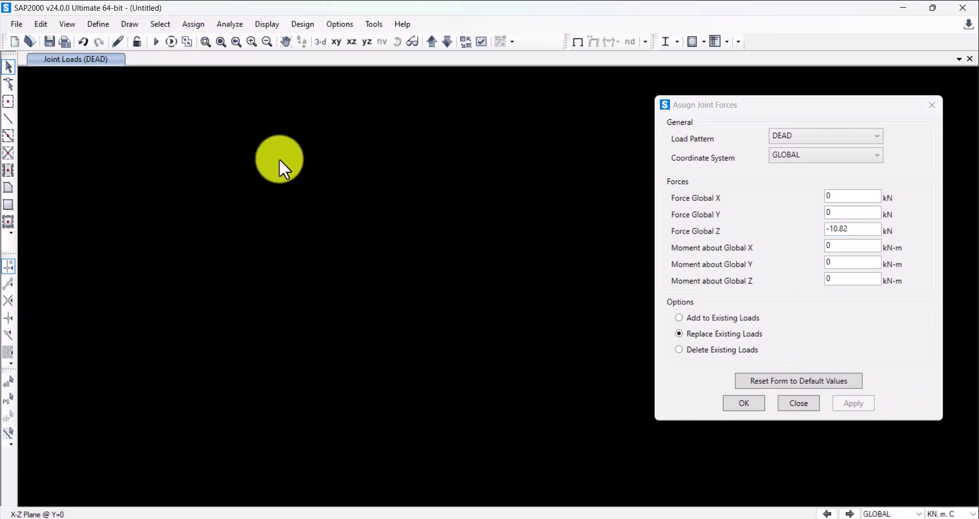
{"action": "scroll", "coordinate": [281, 173], "scroll_direction": "down", "scroll_amount": 2}
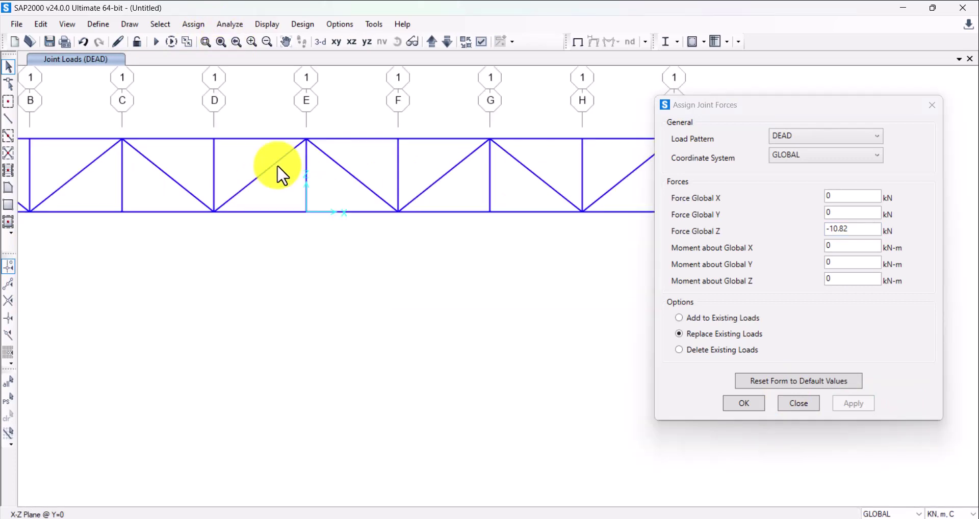
{"action": "middle_click_drag", "start_coordinate": [303, 193], "coordinate": [317, 223]}
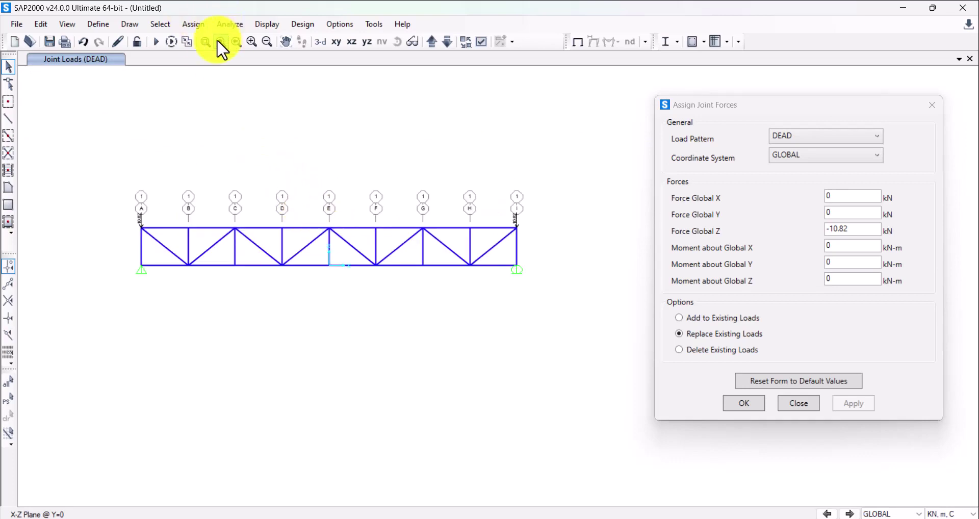
{"action": "left_click", "coordinate": [204, 42]}
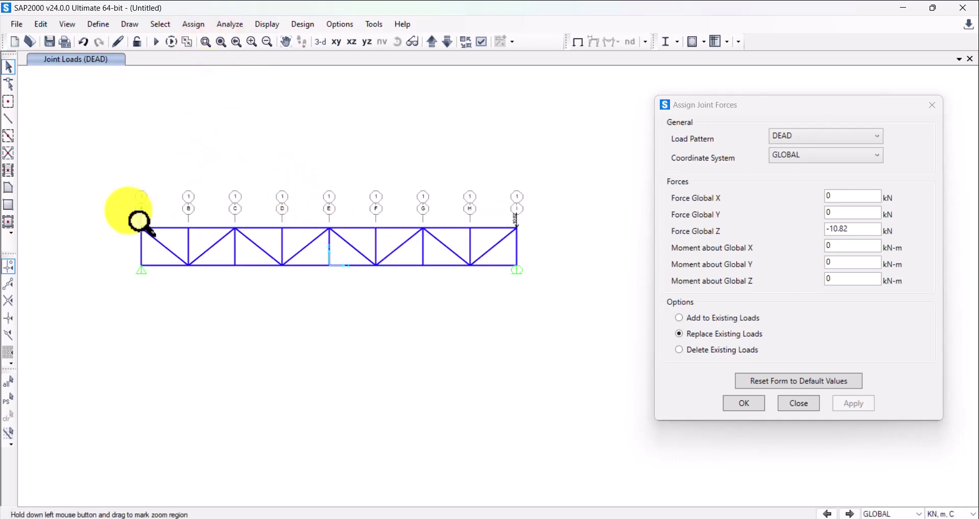
{"action": "left_click_drag", "start_coordinate": [116, 188], "coordinate": [540, 293]}
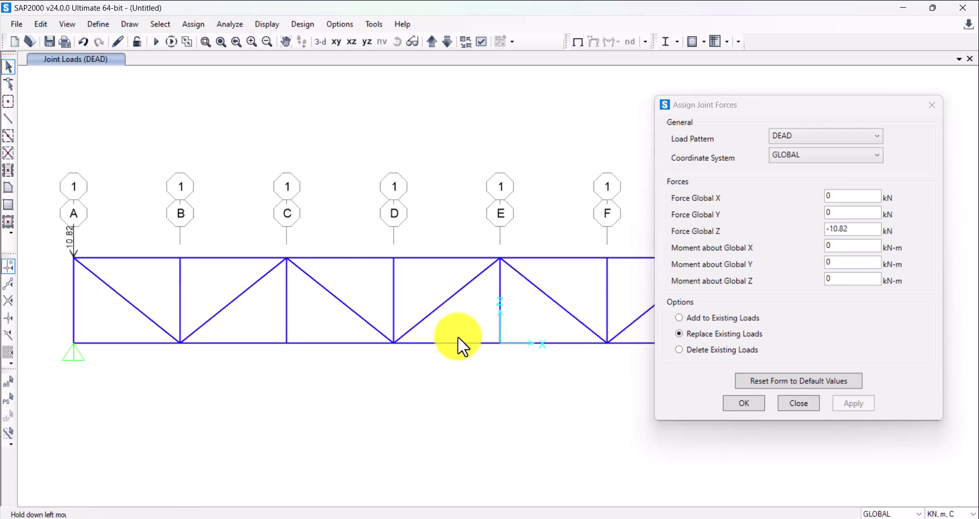
{"action": "scroll", "coordinate": [367, 365], "scroll_direction": "down", "scroll_amount": 2}
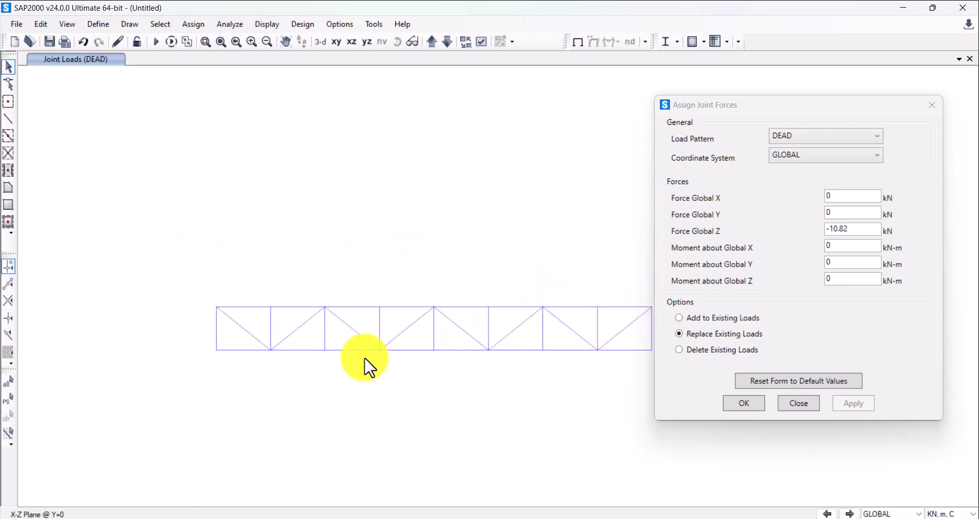
{"action": "left_click", "coordinate": [256, 40]}
{"action": "left_click", "coordinate": [256, 39]}
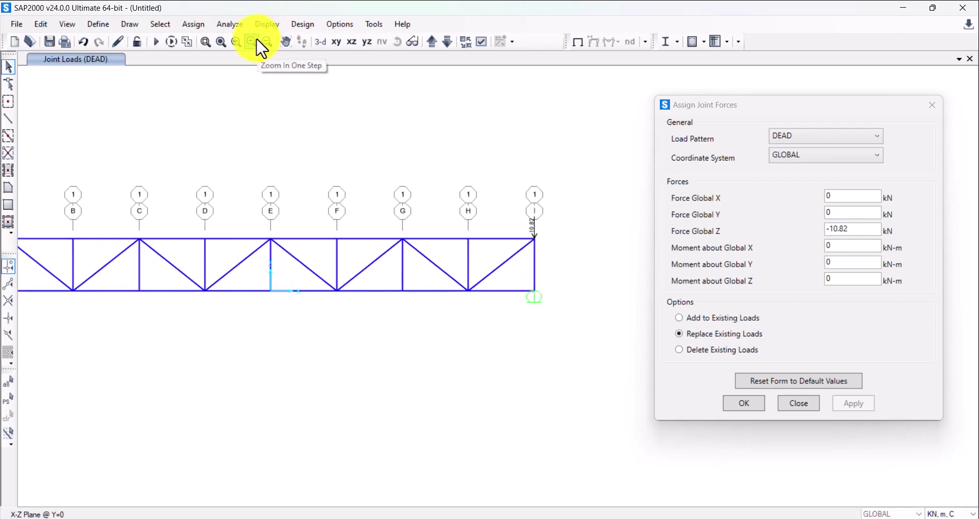
{"action": "middle_click_drag", "start_coordinate": [237, 117], "coordinate": [296, 120]}
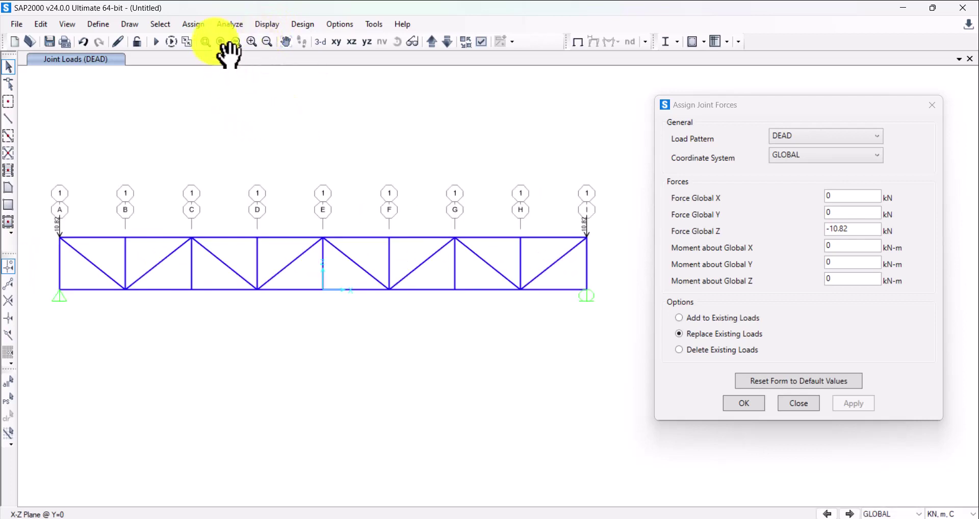
{"action": "left_click", "coordinate": [249, 39]}
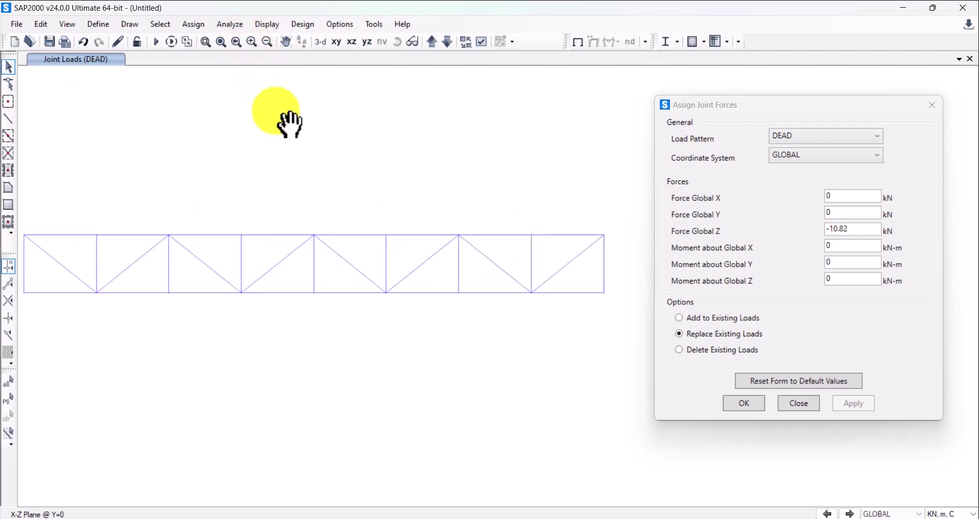
{"action": "middle_click_drag", "start_coordinate": [284, 120], "coordinate": [316, 126]}
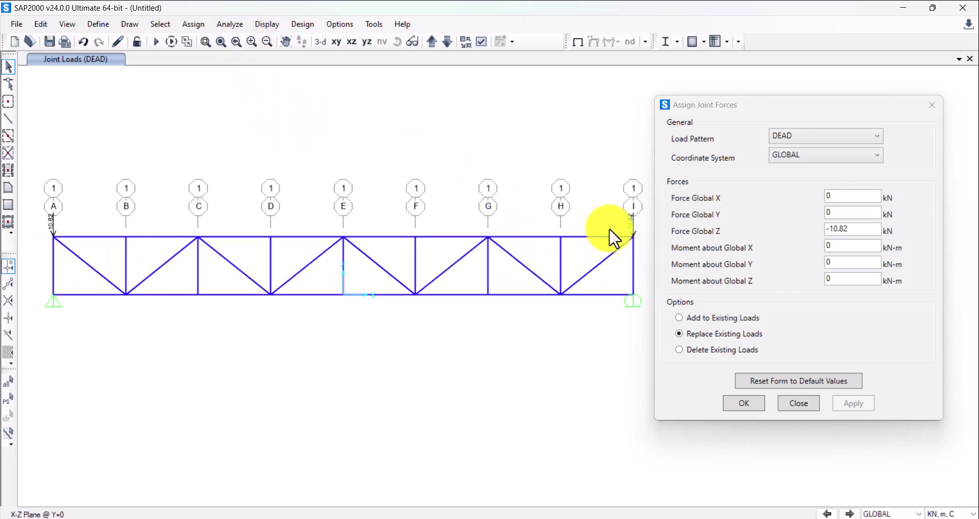
- Select the interior top chord joints B to H, check their load in Figure 3.32, and assign them -20.88 kN as Force Global Z
{"action": "left_click_drag", "start_coordinate": [86, 215], "coordinate": [613, 247]}
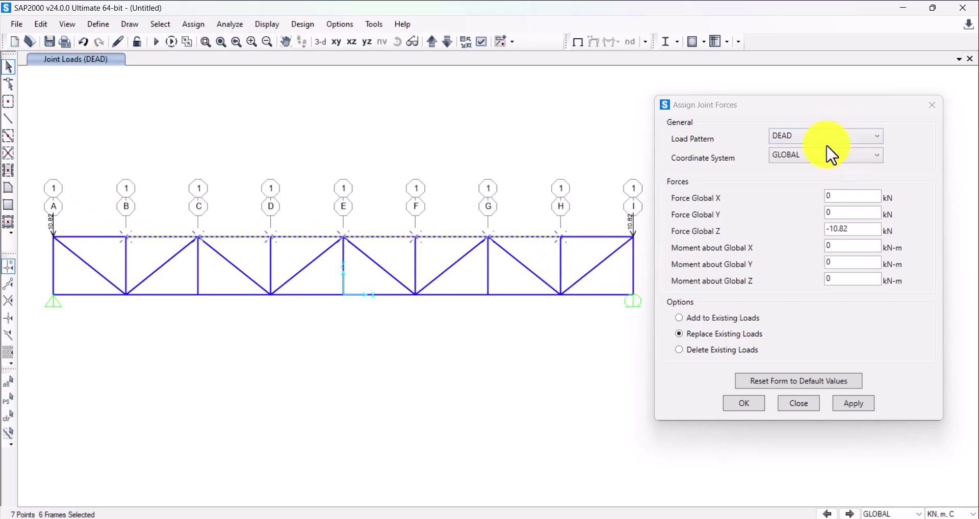
{"action": "left_click", "coordinate": [723, 233]}
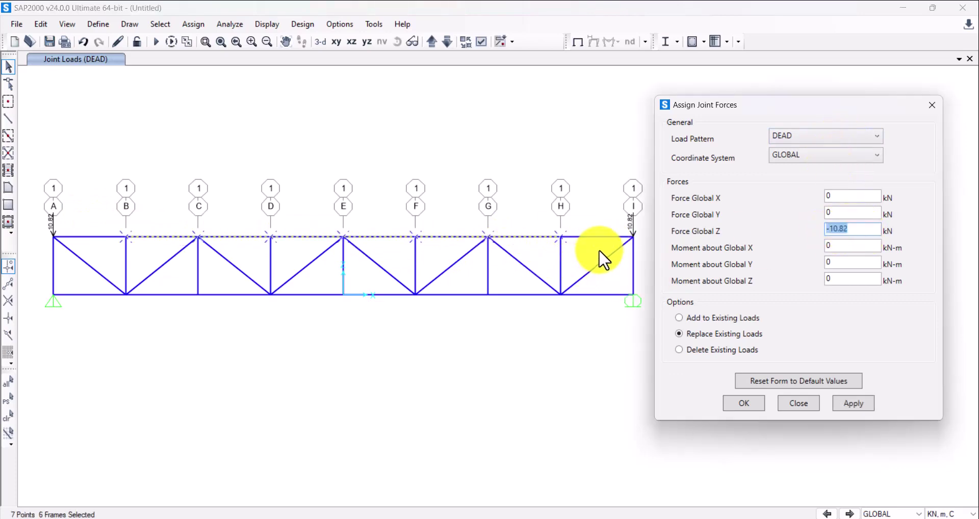
{"action": "key", "text": "BackSpace"}
{"action": "left_click", "coordinate": [624, 516]}
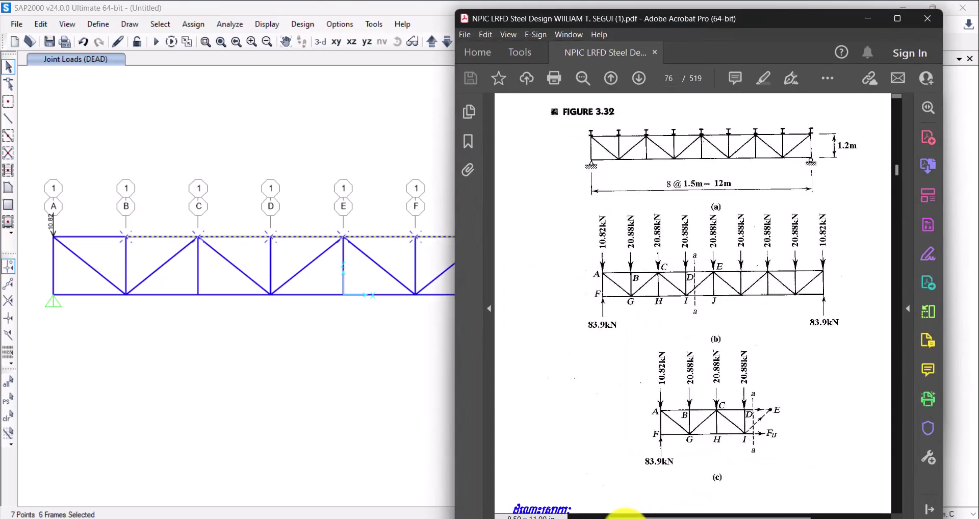
{"action": "left_click", "coordinate": [623, 516]}
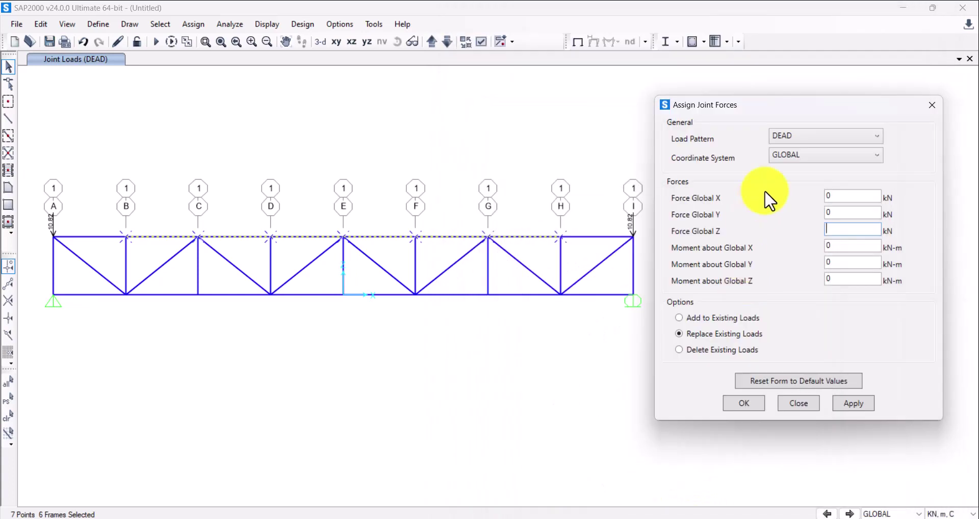
{"action": "left_click", "coordinate": [836, 228]}
{"action": "type", "text": "-20.88"}
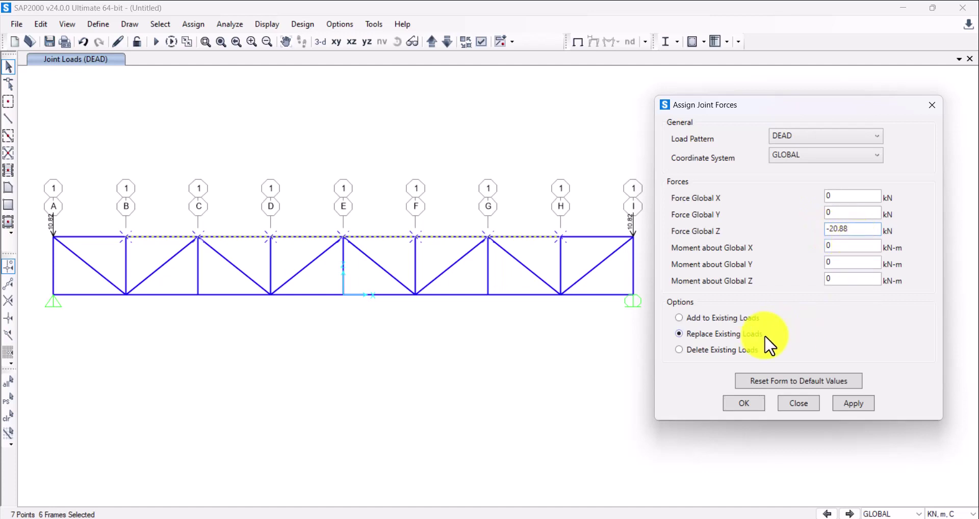
{"action": "left_click", "coordinate": [855, 404]}
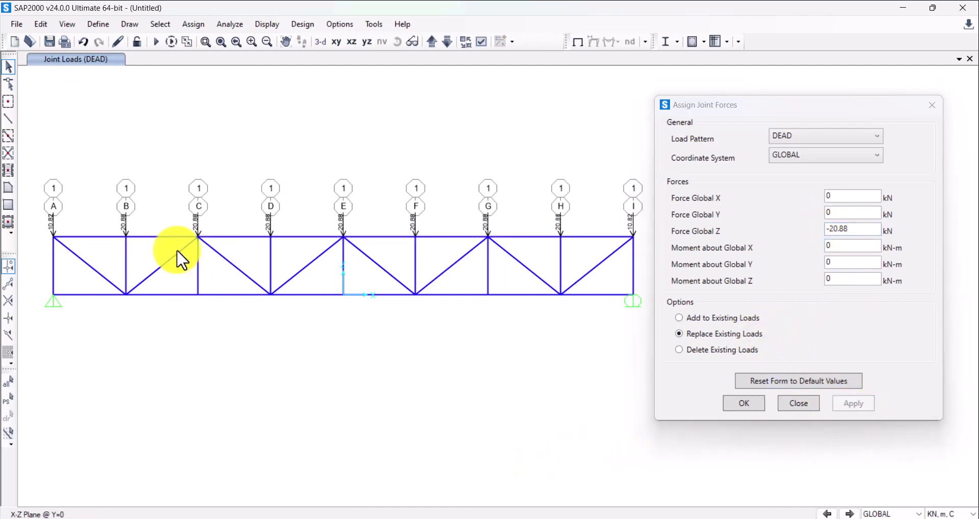
{"action": "left_click", "coordinate": [745, 404]}
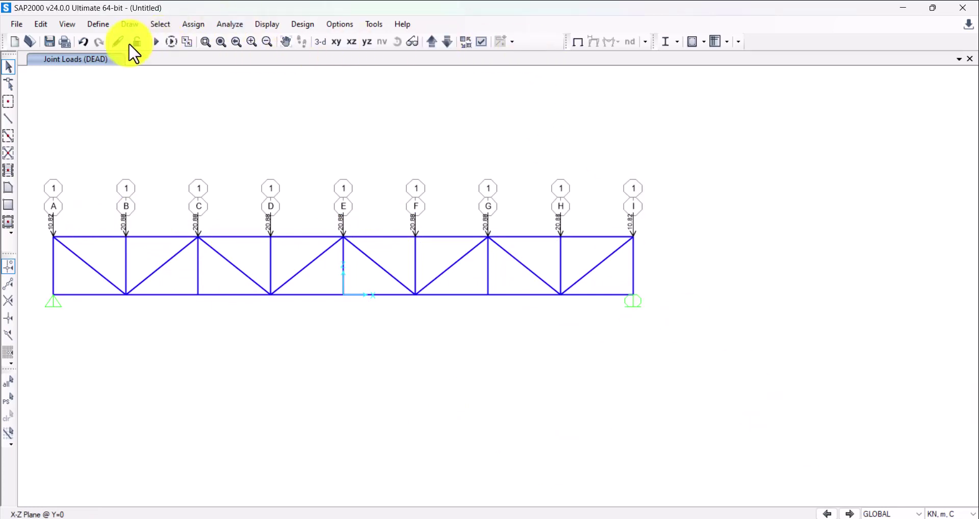
- Save the model in the SAP2000 FILE folder as "TRUSS 12M new", without replacing the existing TRUSS 12M file
{"action": "left_click", "coordinate": [49, 42]}
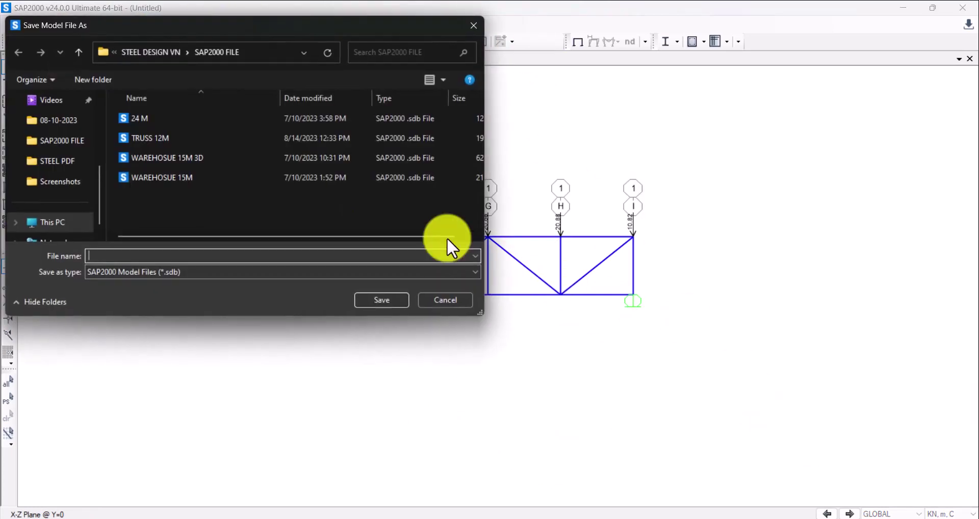
{"action": "left_click", "coordinate": [228, 140]}
{"action": "left_click", "coordinate": [382, 301]}
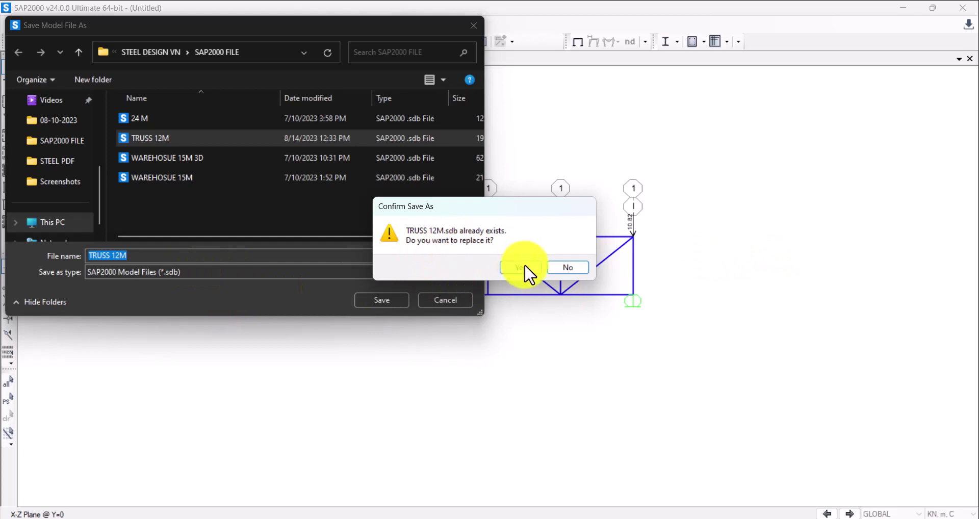
{"action": "left_click", "coordinate": [577, 268]}
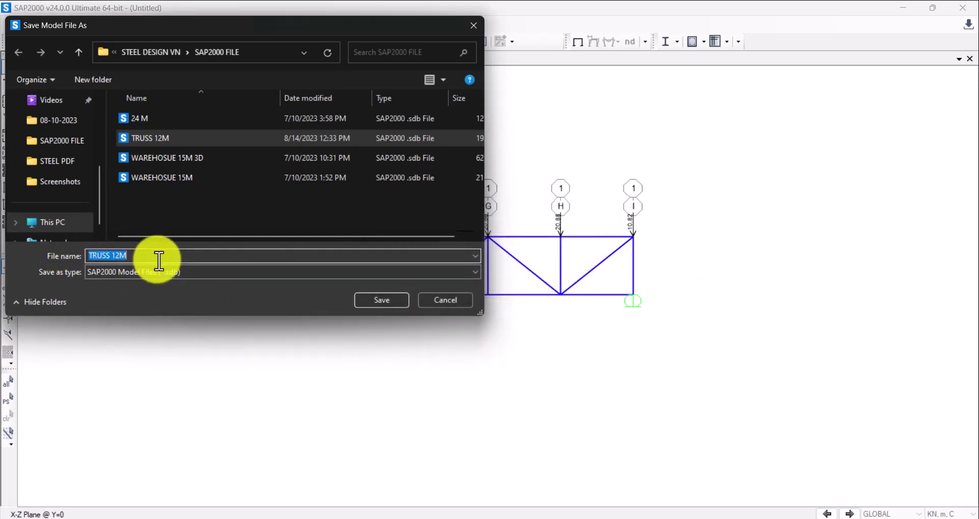
{"action": "left_click", "coordinate": [158, 252]}
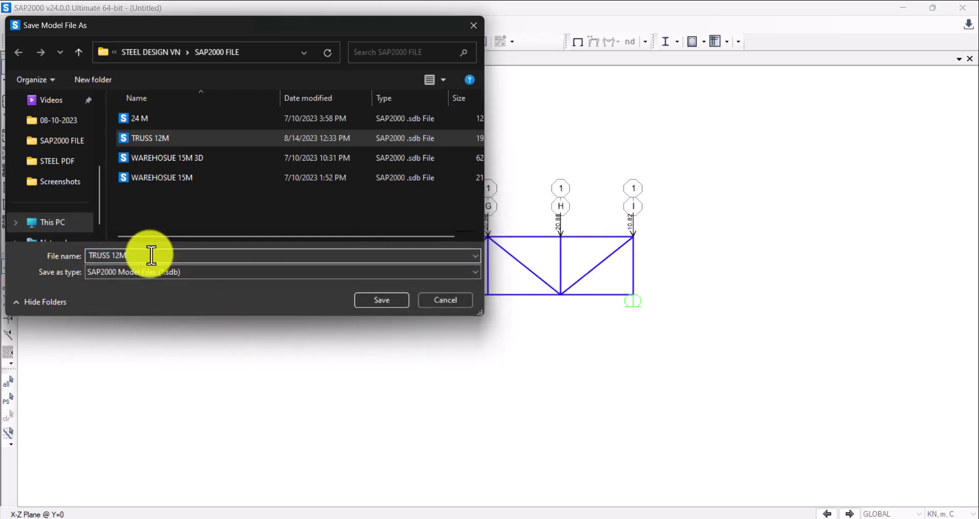
{"action": "type", "text": "new"}
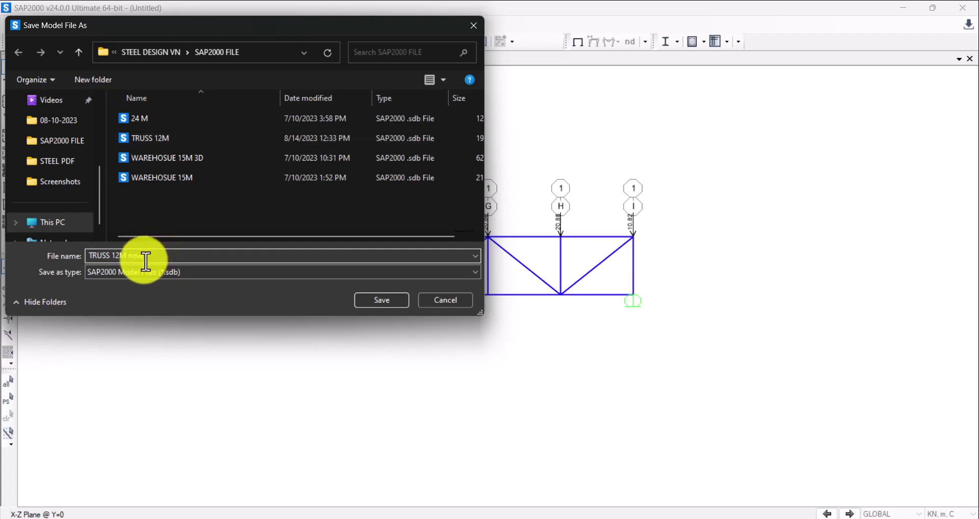
{"action": "left_click", "coordinate": [396, 300]}
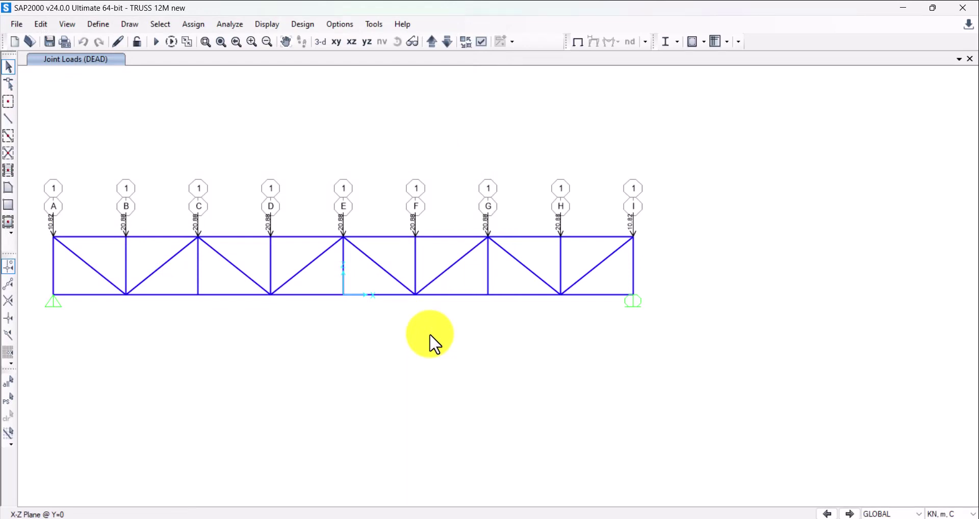
- Set the analysis options to Plane Frame in the XZ plane, leaving UX, UZ and RY as the available degrees of freedom
{"action": "middle_click_drag", "start_coordinate": [430, 335], "coordinate": [475, 332]}
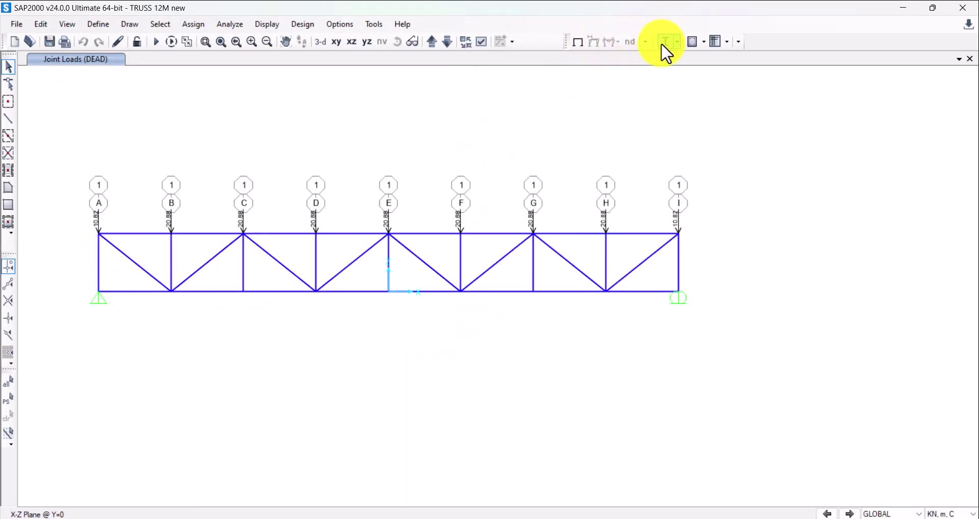
{"action": "left_click", "coordinate": [230, 24]}
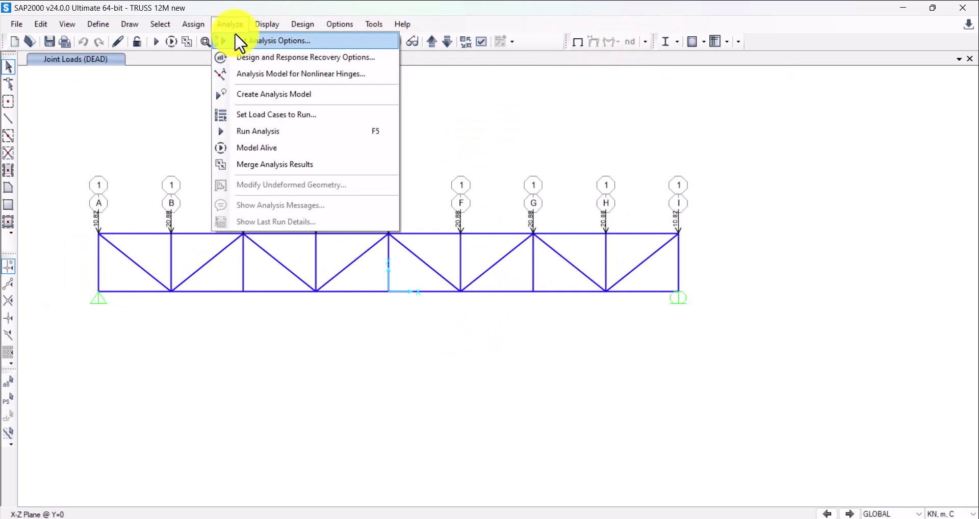
{"action": "left_click", "coordinate": [264, 42]}
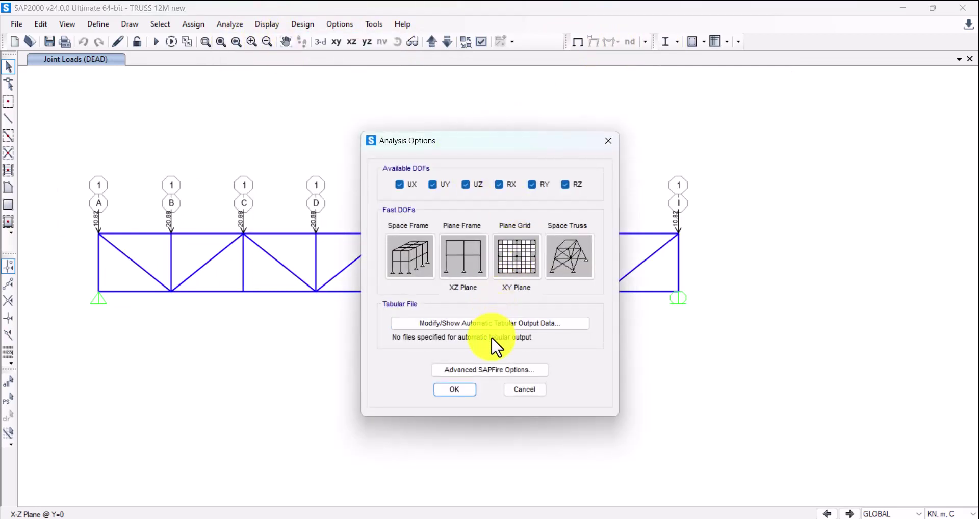
{"action": "left_click", "coordinate": [455, 259]}
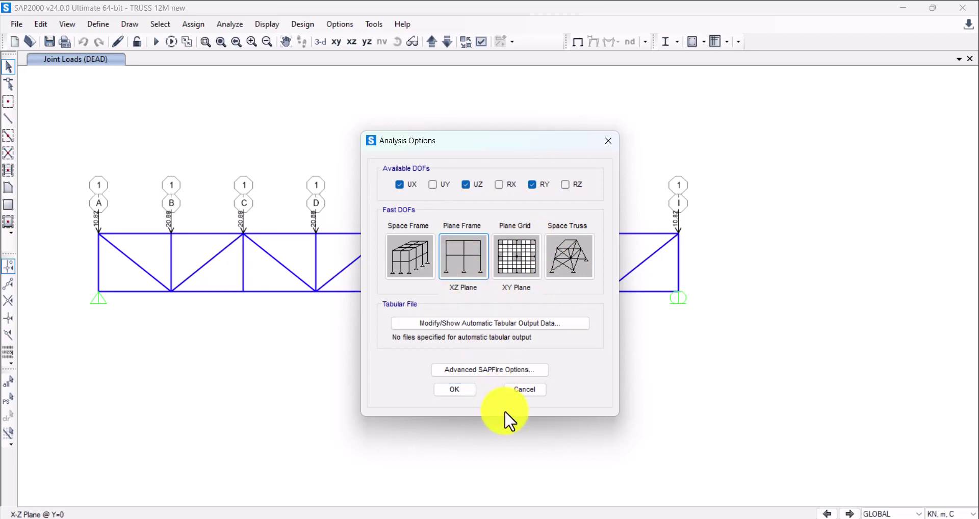
{"action": "left_click", "coordinate": [455, 390]}
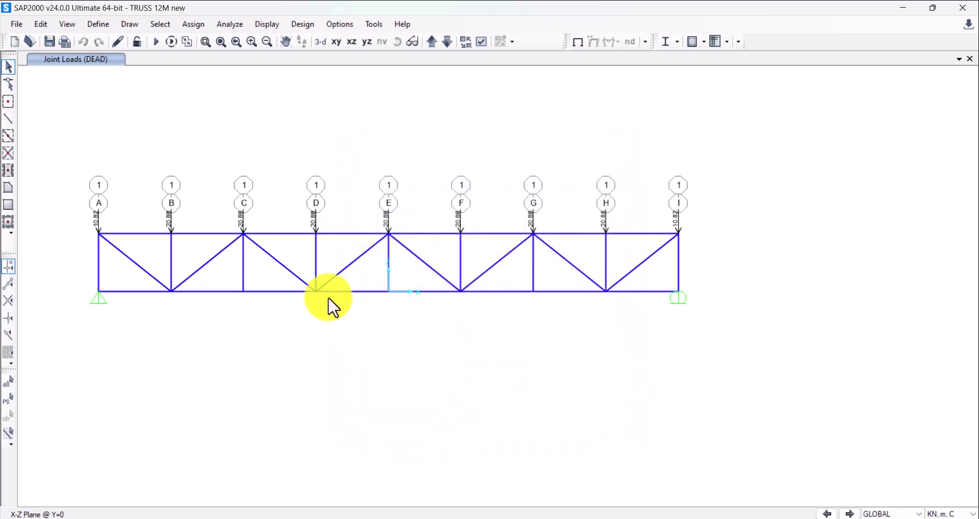
- Set the MODAL load case to Do Not Run, save that setting, and run the analysis for the DEAD case
{"action": "left_click", "coordinate": [156, 43]}
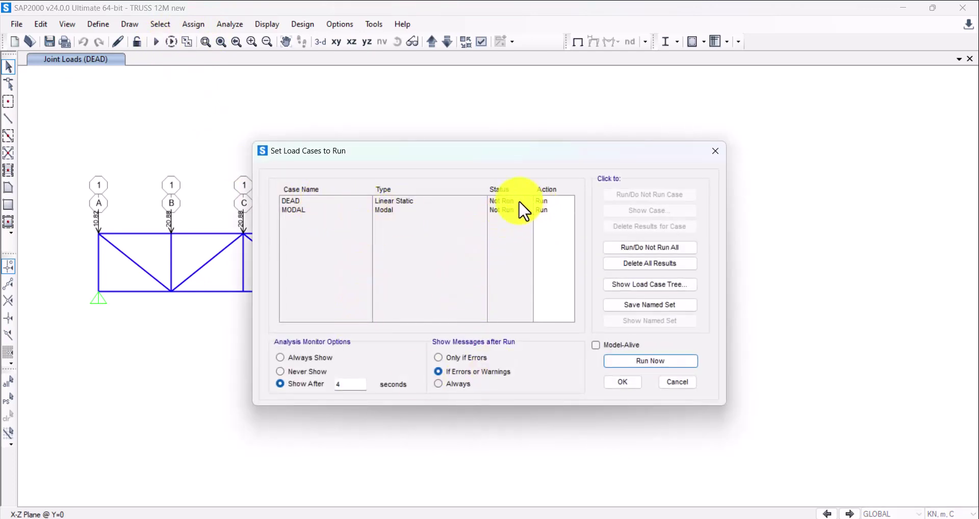
{"action": "left_click", "coordinate": [319, 210]}
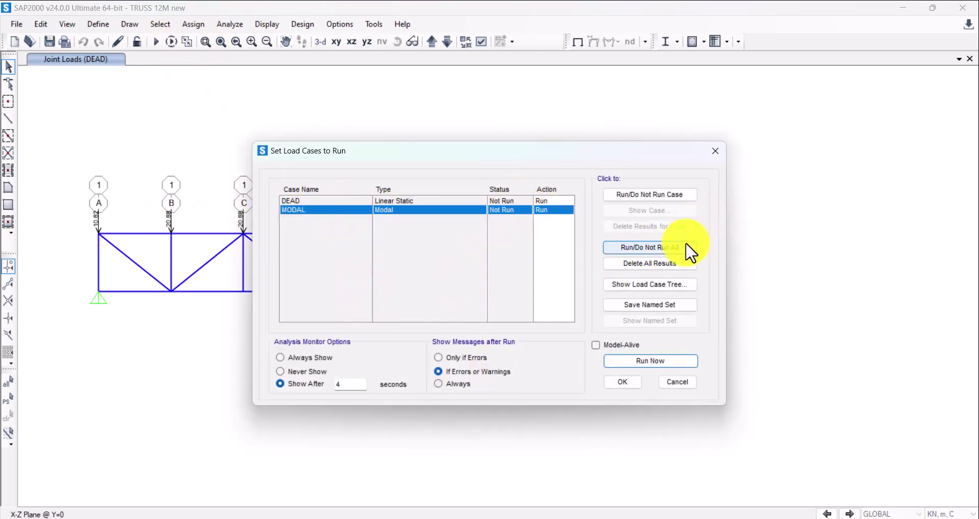
{"action": "left_click", "coordinate": [632, 196]}
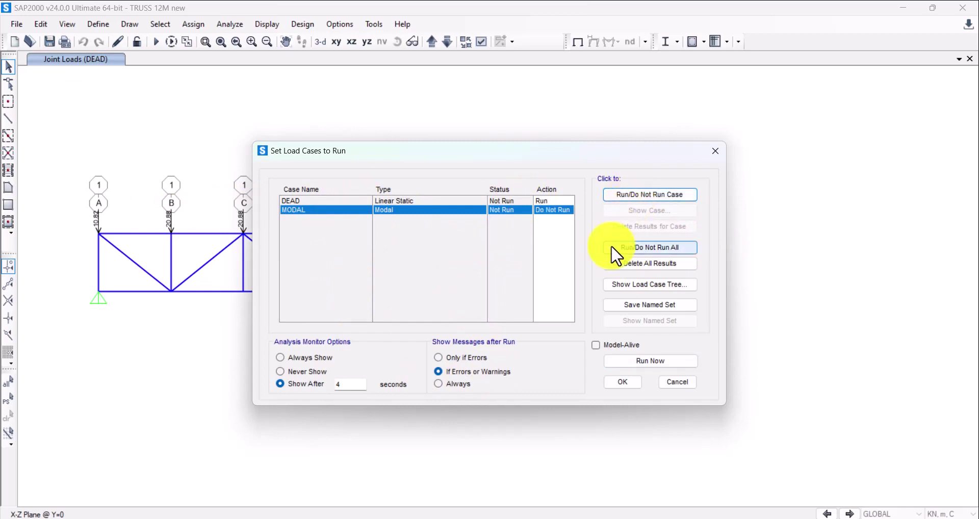
{"action": "left_click", "coordinate": [625, 384]}
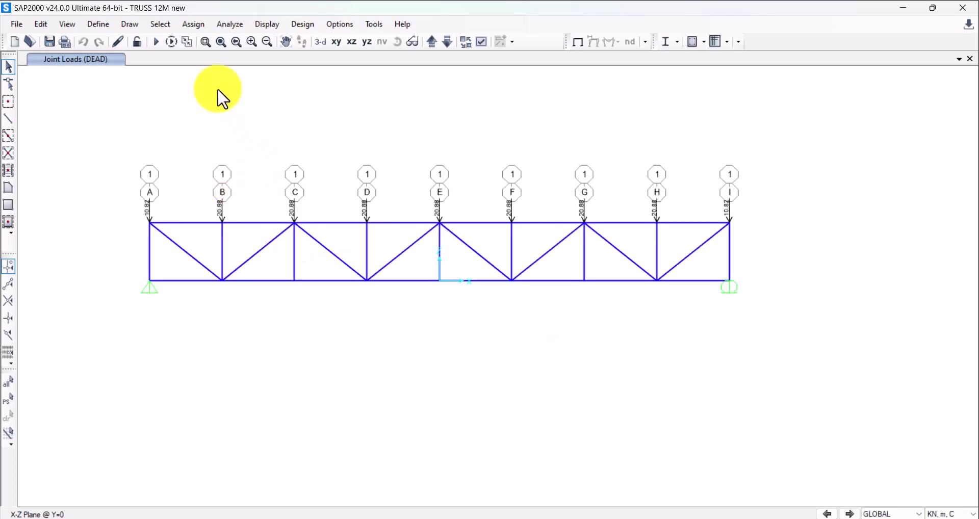
{"action": "left_click", "coordinate": [156, 41]}
{"action": "left_click", "coordinate": [659, 361]}
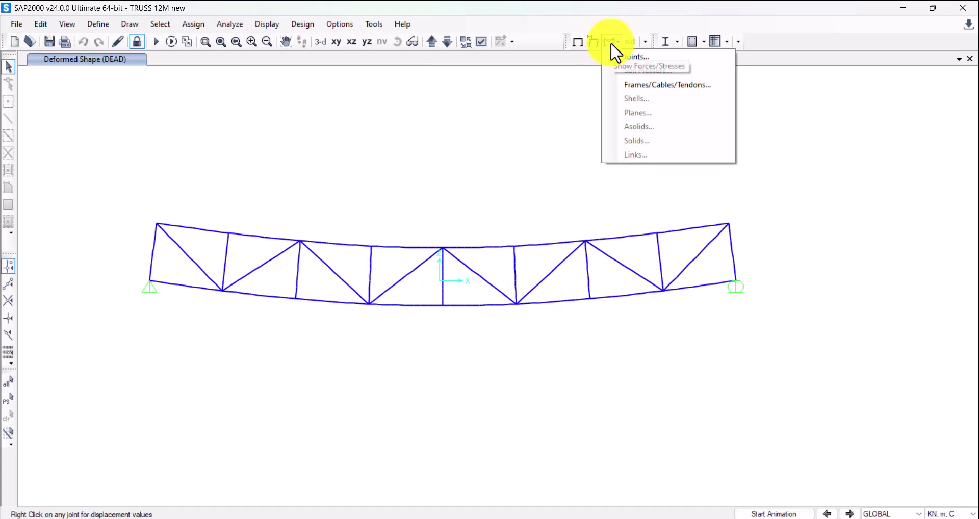
- Display the joint reactions for the DEAD case, viewing them as tabulated values and as arrows, and keep the arrows
{"action": "left_click", "coordinate": [637, 57]}
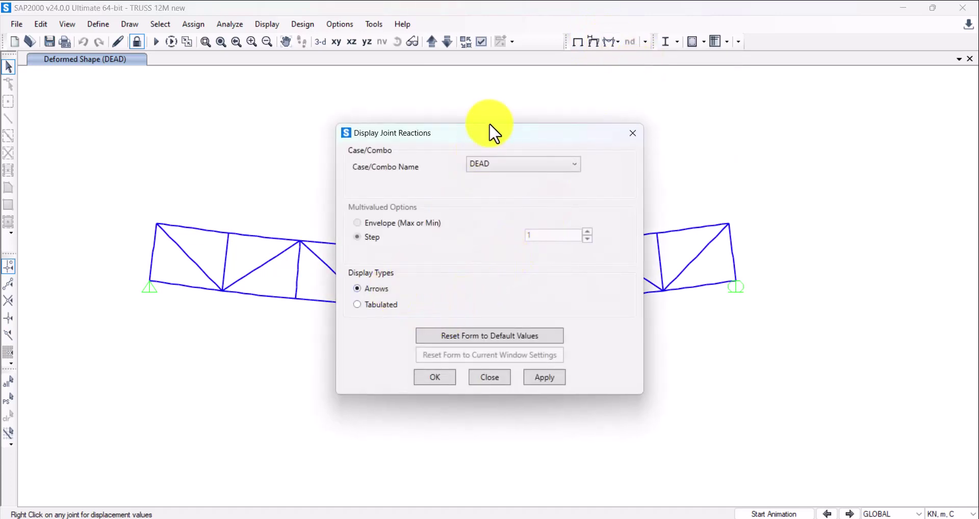
{"action": "left_click_drag", "start_coordinate": [490, 132], "coordinate": [181, 117]}
{"action": "left_click", "coordinate": [235, 363]}
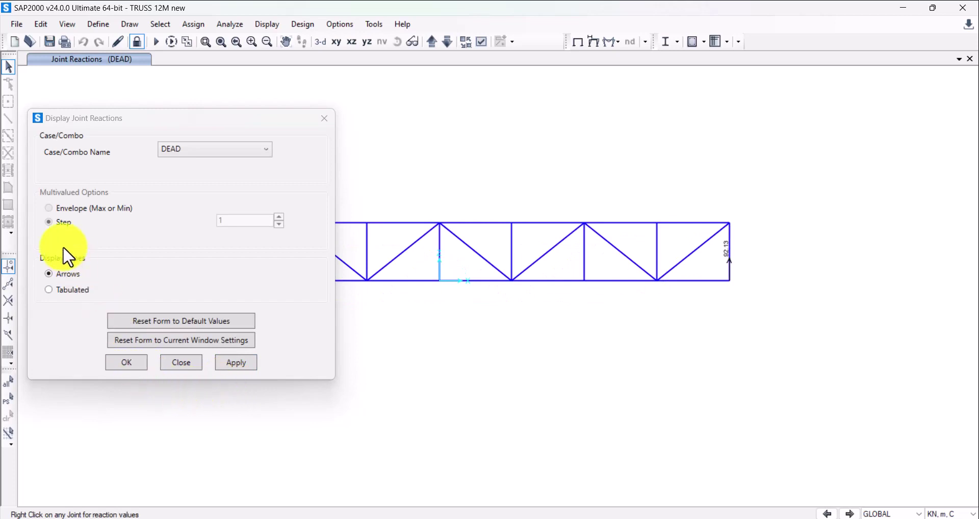
{"action": "left_click", "coordinate": [64, 289]}
{"action": "left_click", "coordinate": [236, 361]}
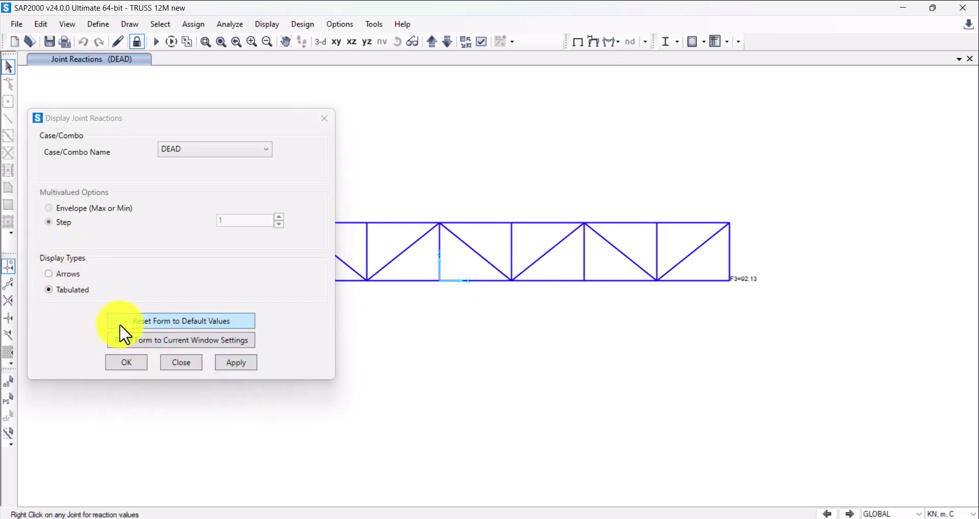
{"action": "left_click", "coordinate": [66, 274]}
{"action": "left_click", "coordinate": [221, 365]}
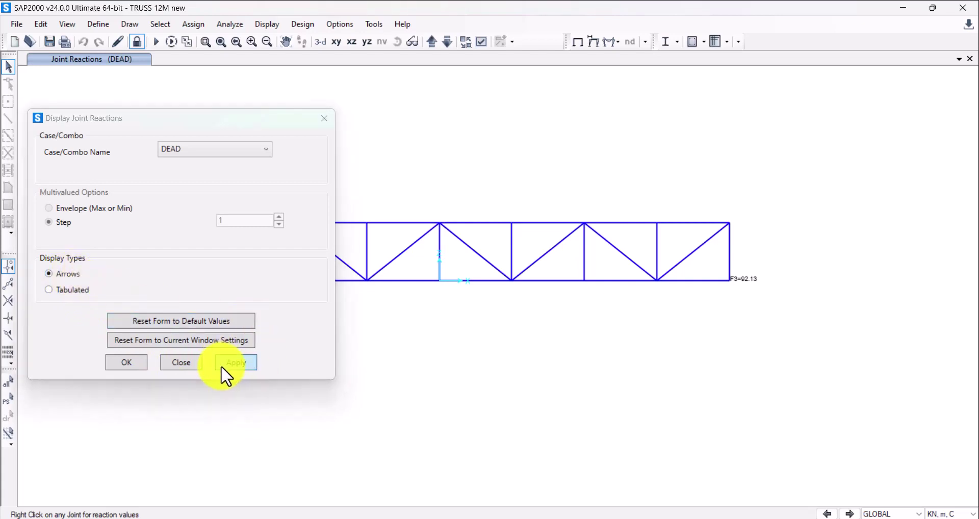
{"action": "left_click", "coordinate": [146, 369]}
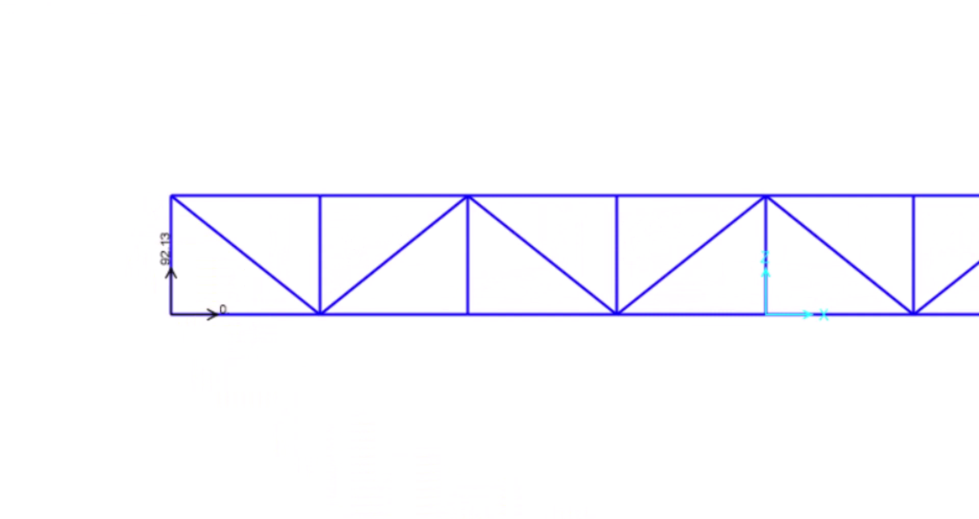
- Enlarge the whole truss to read both support reactions and compare them with the reactions in Figure 3.32
{"action": "left_click", "coordinate": [209, 30]}
{"action": "left_click_drag", "start_coordinate": [134, 211], "coordinate": [732, 299]}
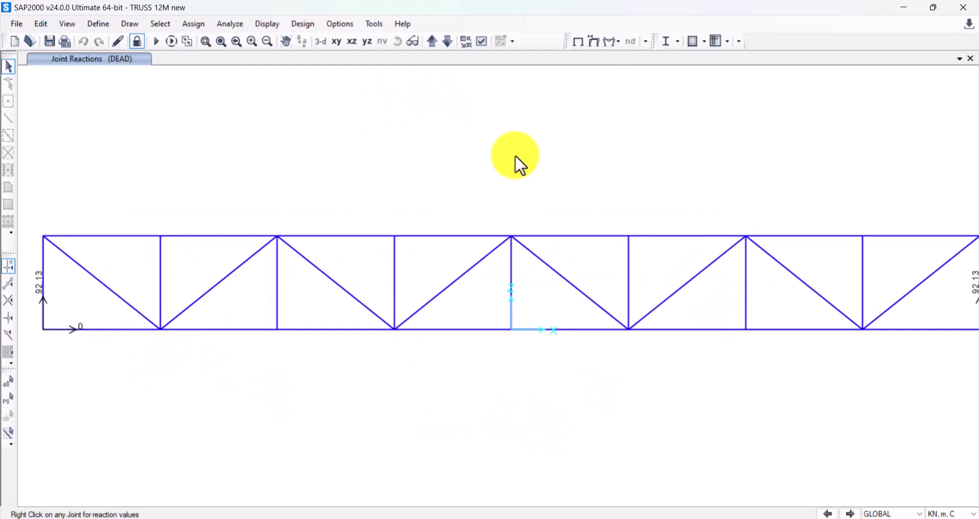
{"action": "middle_click_drag", "start_coordinate": [516, 157], "coordinate": [505, 157]}
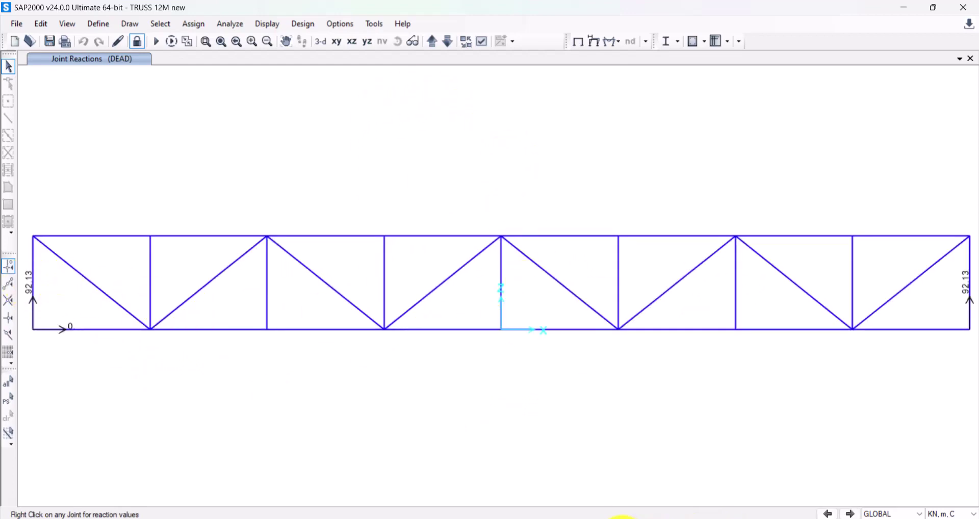
{"action": "left_click", "coordinate": [623, 518]}
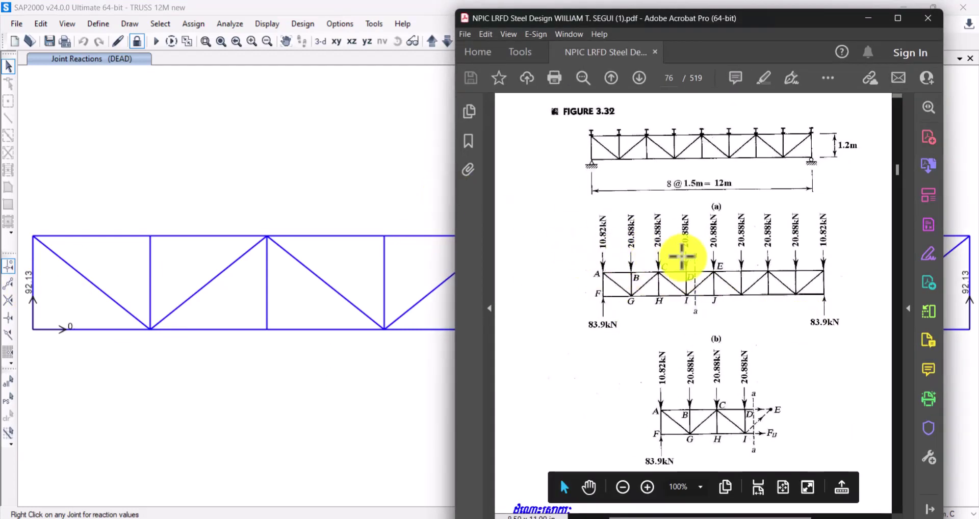
{"action": "left_click", "coordinate": [355, 190]}
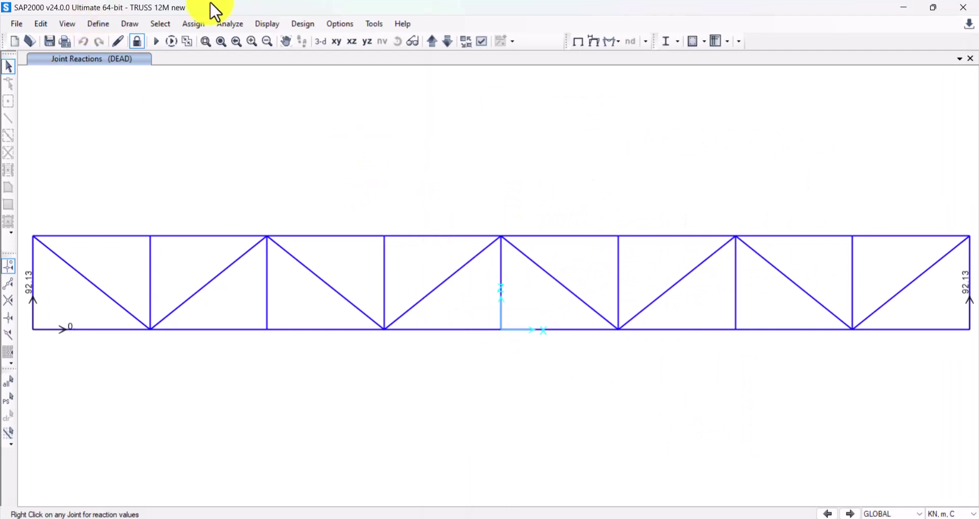
- Unlock the model, deleting its analysis results, and check the section assigned to the diagonal between grids C and D
{"action": "left_click", "coordinate": [137, 41]}
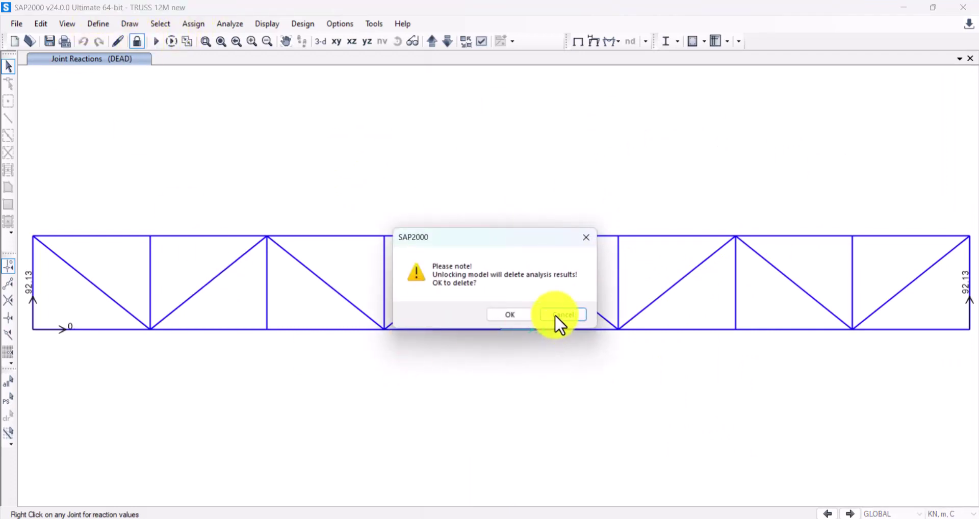
{"action": "left_click", "coordinate": [516, 312]}
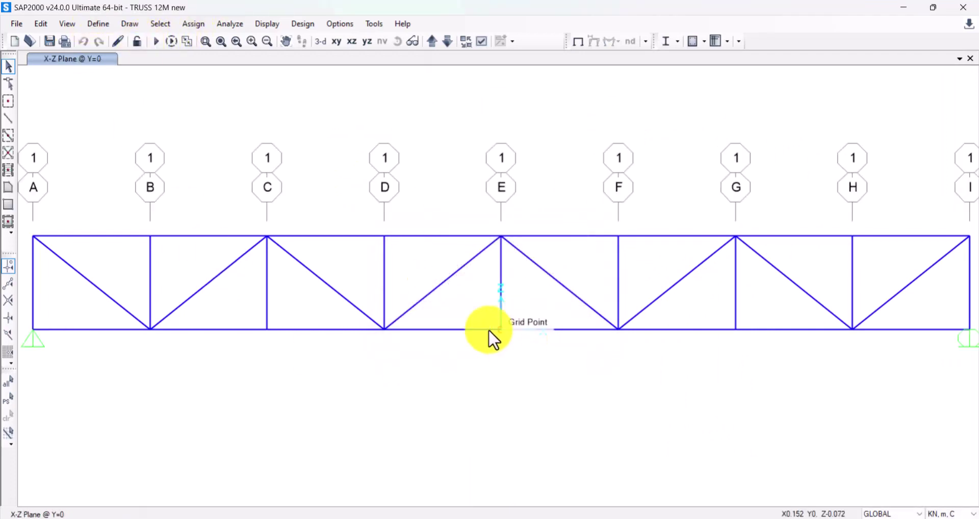
{"action": "right_click", "coordinate": [328, 292]}
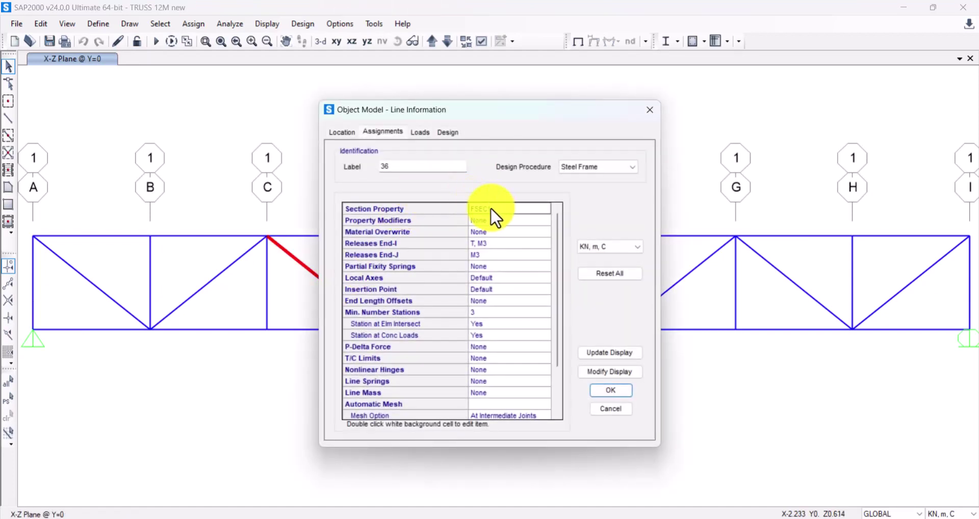
{"action": "left_click", "coordinate": [658, 107]}
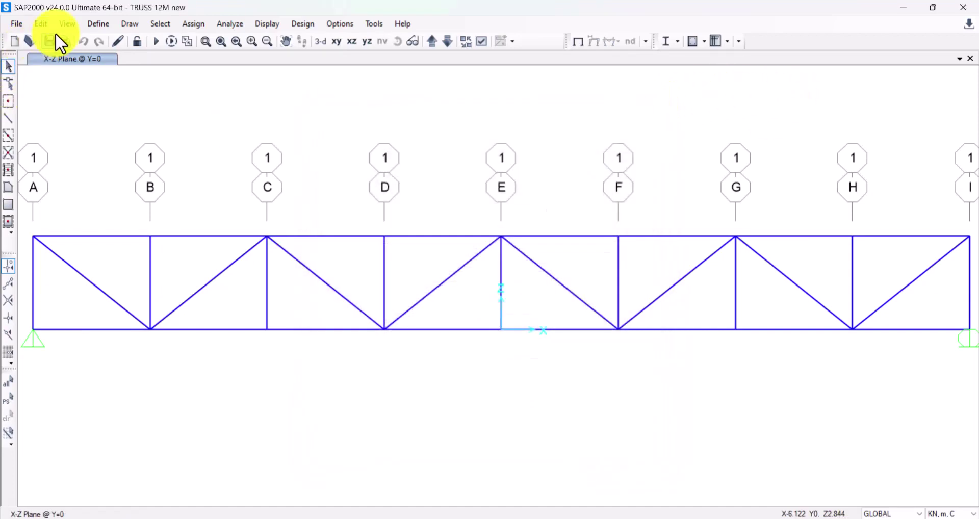
- Examine the FSEC1 frame section's dimensions, material and property modifiers without changing them
{"action": "left_click", "coordinate": [92, 24]}
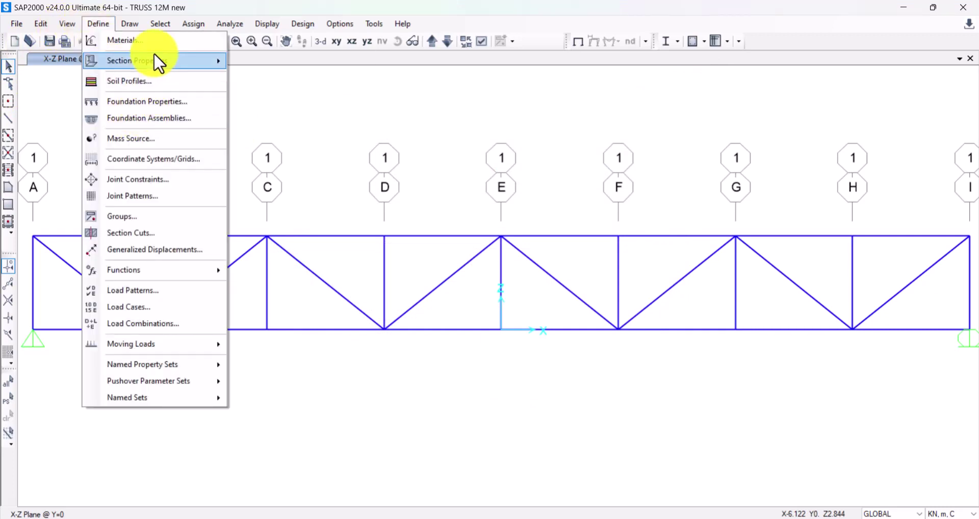
{"action": "mouse_move", "coordinate": [156, 61]}
{"action": "left_click", "coordinate": [240, 60]}
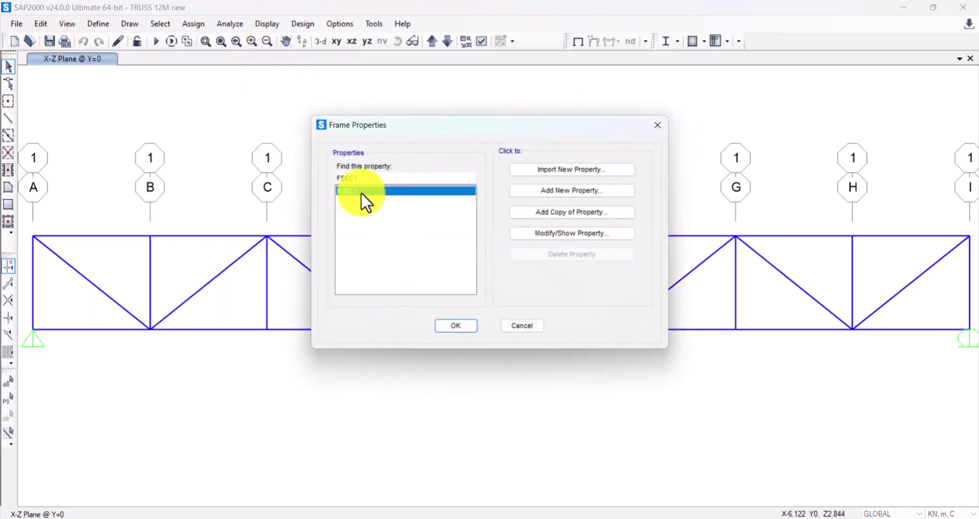
{"action": "left_click", "coordinate": [572, 233]}
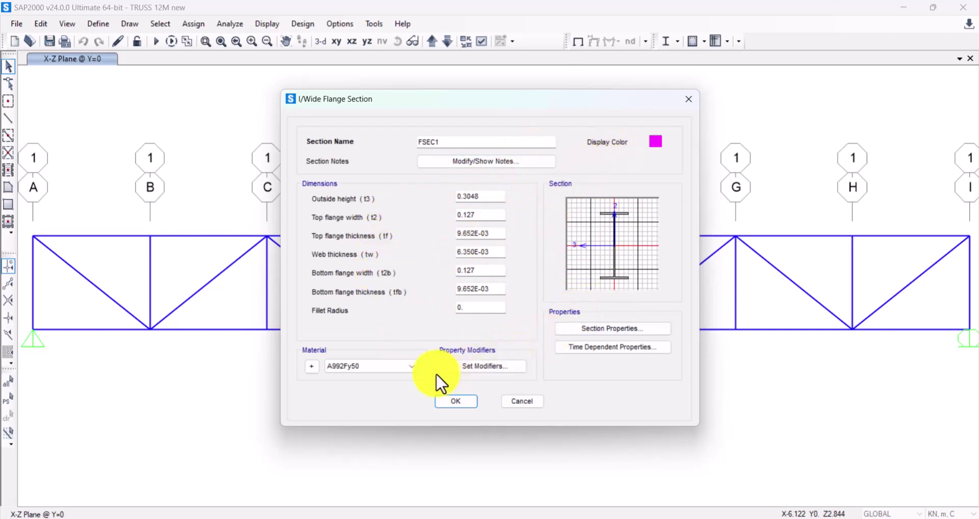
{"action": "left_click", "coordinate": [464, 367]}
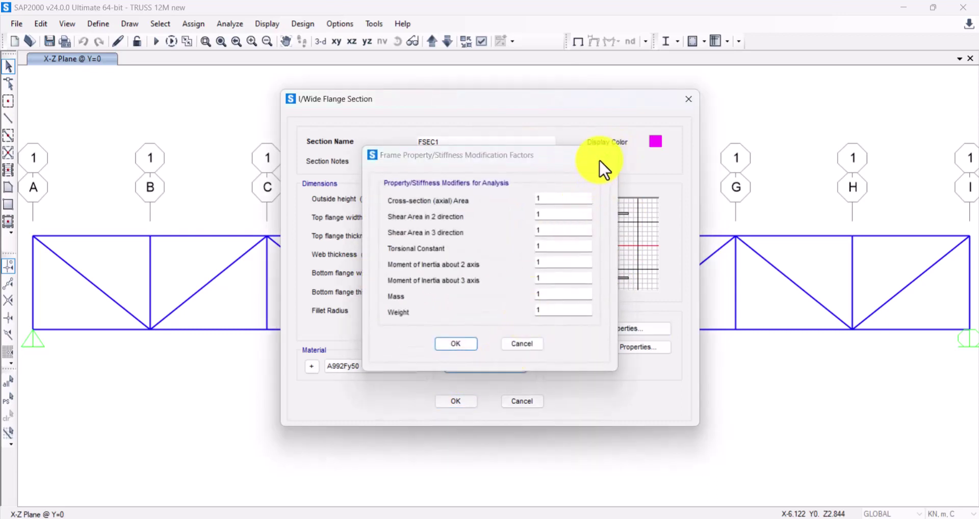
{"action": "key", "text": "Return"}
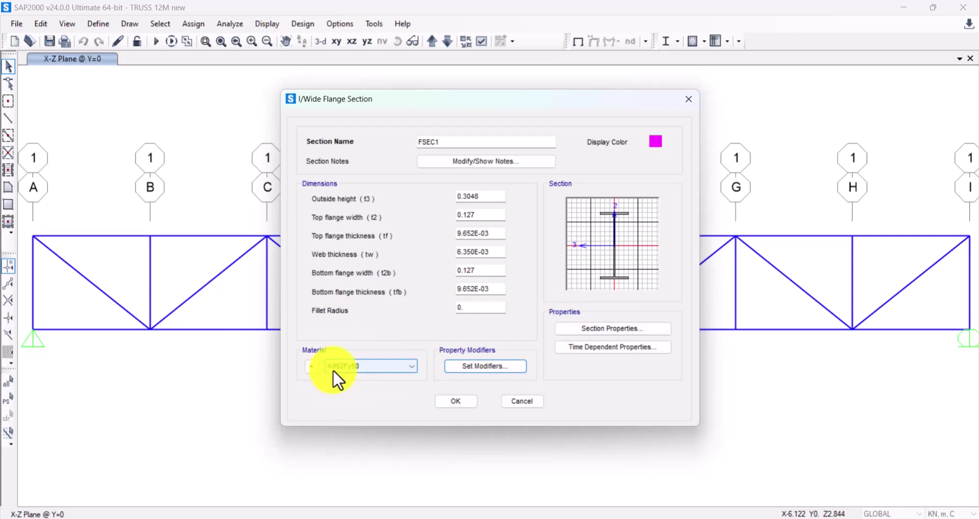
{"action": "left_click", "coordinate": [474, 396]}
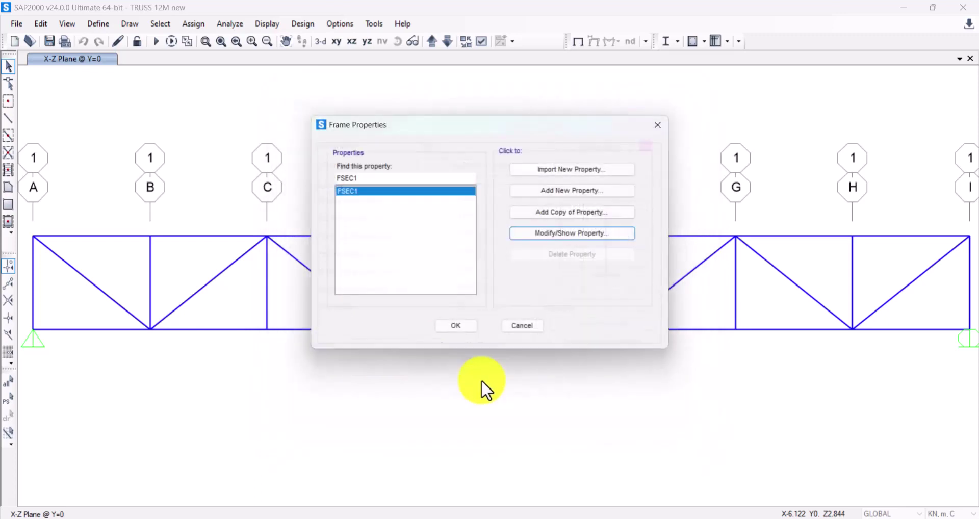
{"action": "left_click", "coordinate": [467, 324]}
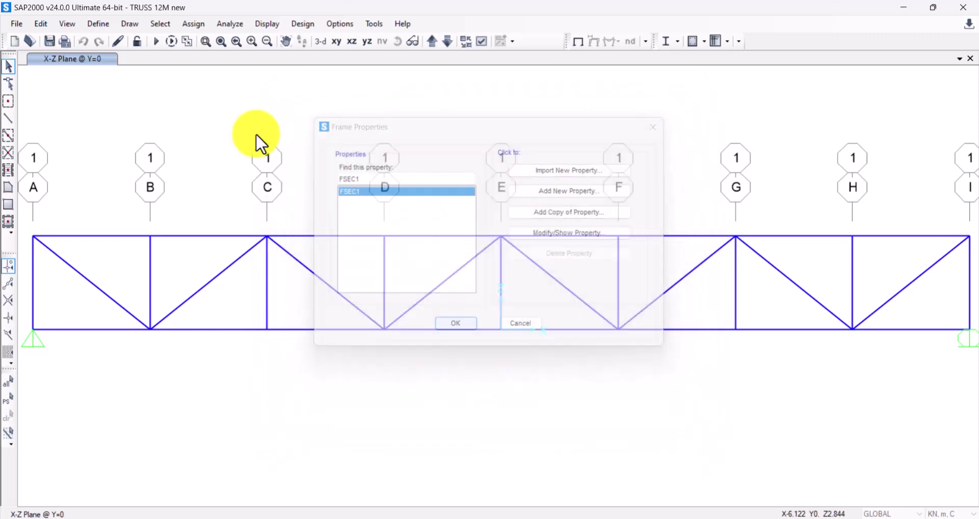
- Set the weight per unit volume of material A992Fy50 to 0 so the truss self-weight is ignored
{"action": "left_click", "coordinate": [99, 23]}
{"action": "mouse_move", "coordinate": [154, 62]}
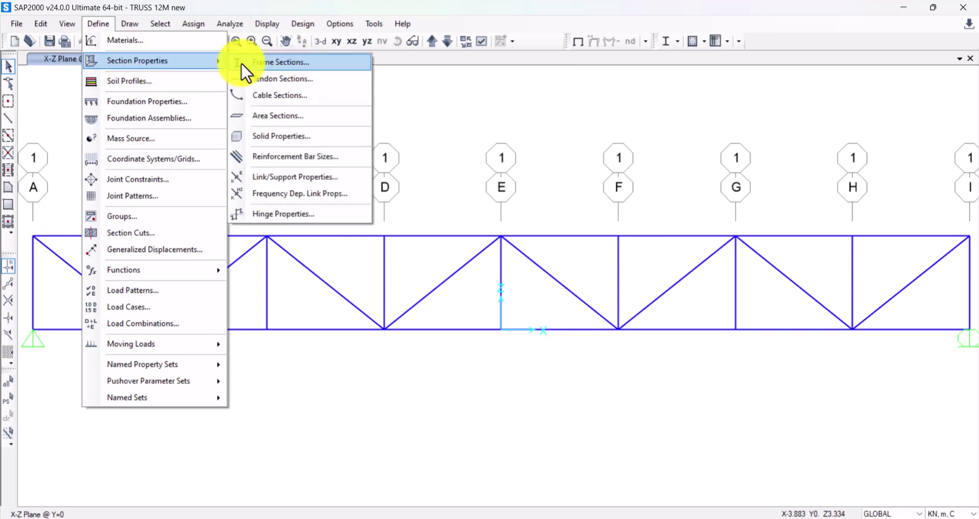
{"action": "left_click", "coordinate": [154, 41]}
{"action": "left_click", "coordinate": [408, 233]}
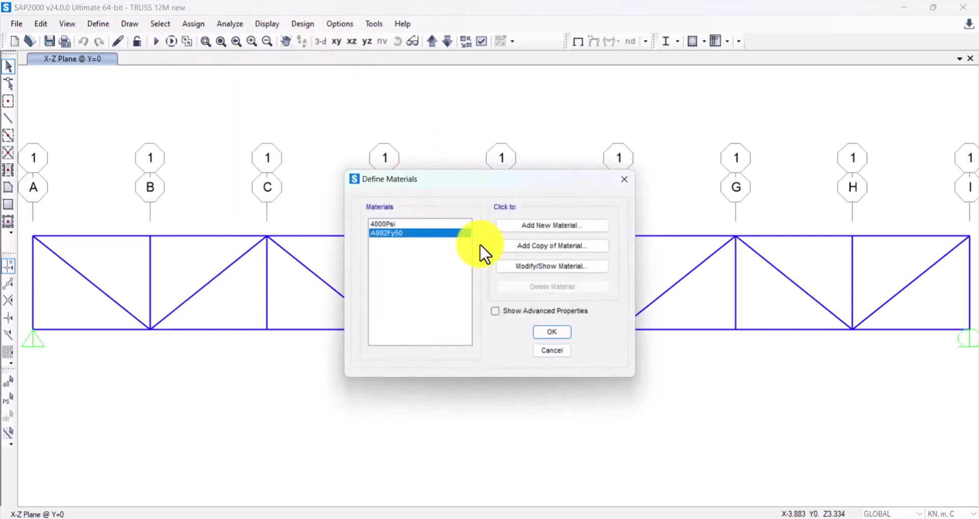
{"action": "left_click", "coordinate": [555, 279]}
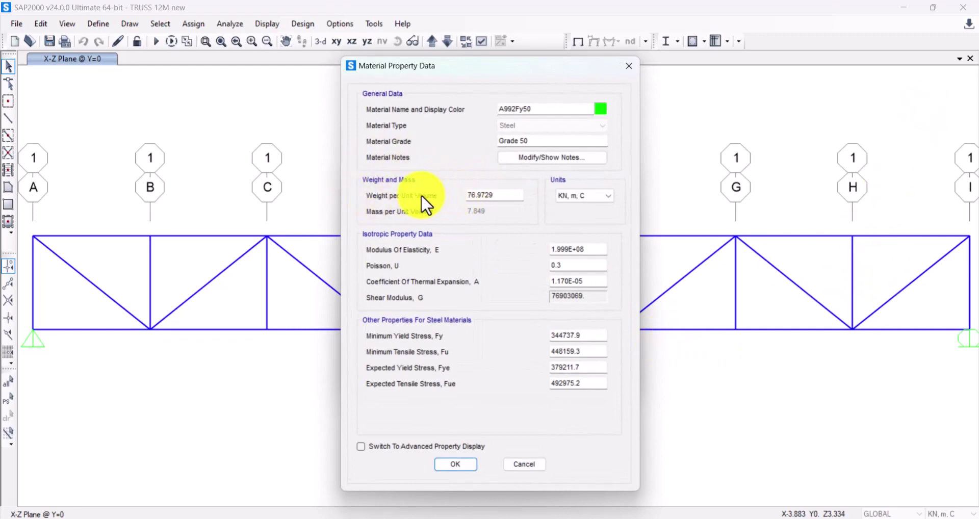
{"action": "double_click", "coordinate": [505, 196]}
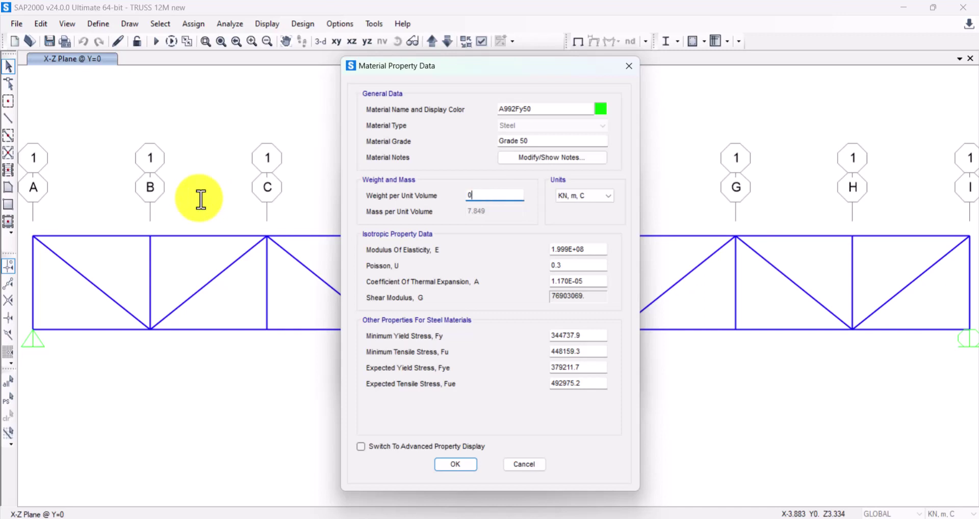
{"action": "left_click", "coordinate": [464, 465]}
{"action": "left_click", "coordinate": [551, 332]}
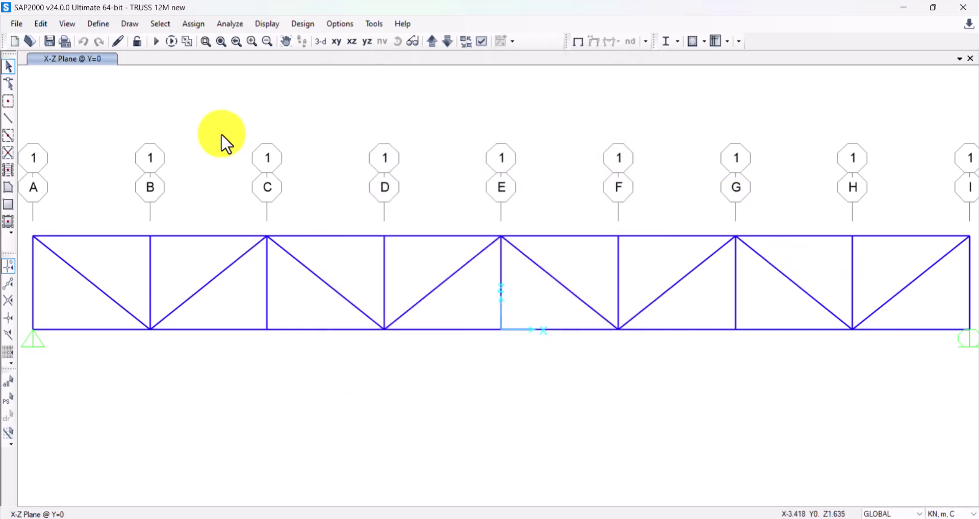
- Run the DEAD case analysis again and compare the new support reactions with those in Figure 3.32
{"action": "left_click", "coordinate": [156, 44]}
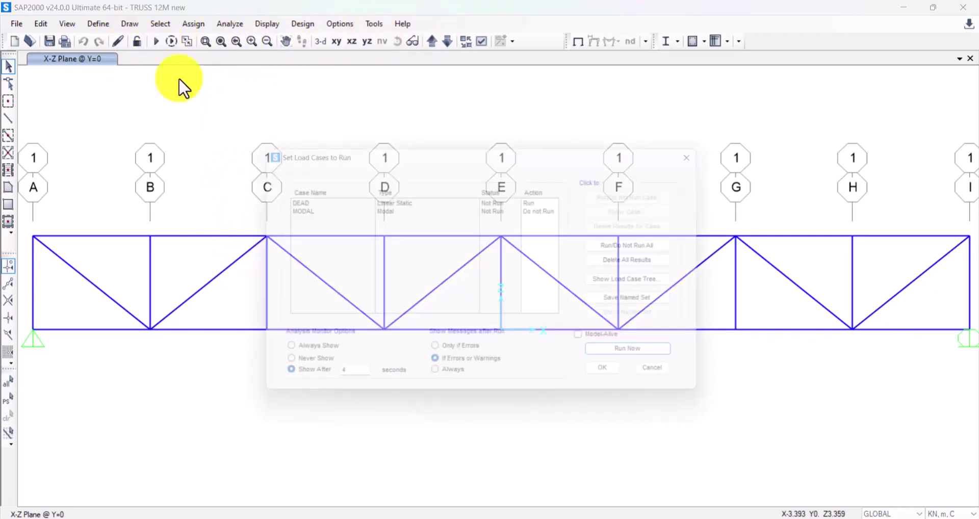
{"action": "left_click", "coordinate": [652, 363]}
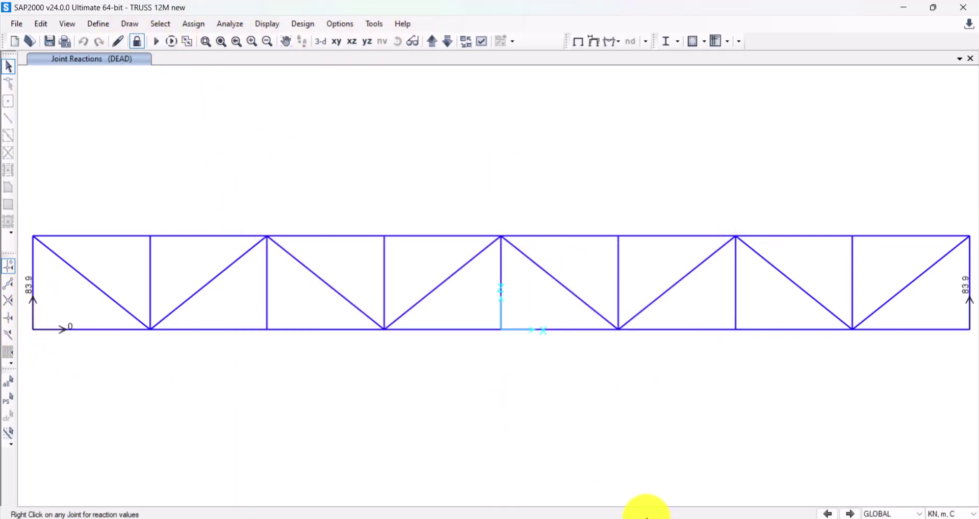
{"action": "left_click", "coordinate": [644, 514]}
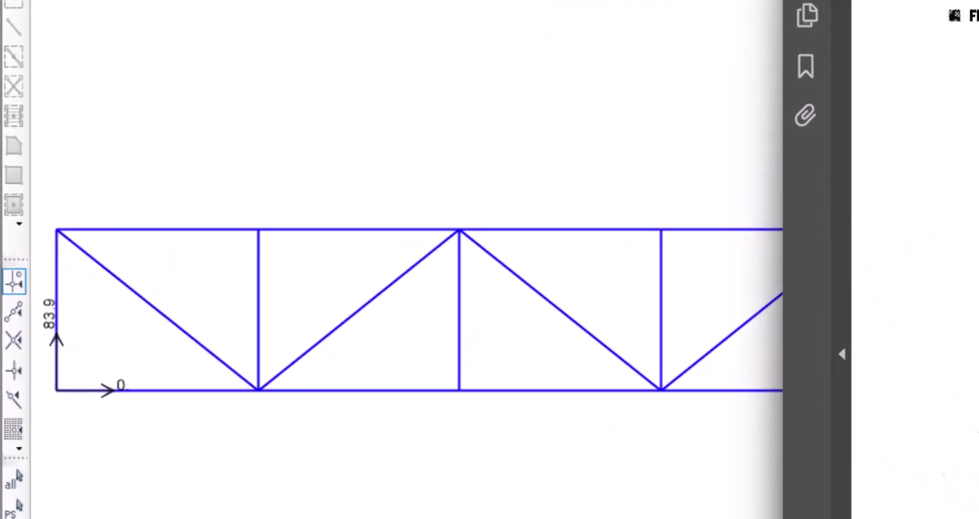
{"action": "left_click", "coordinate": [467, 38]}
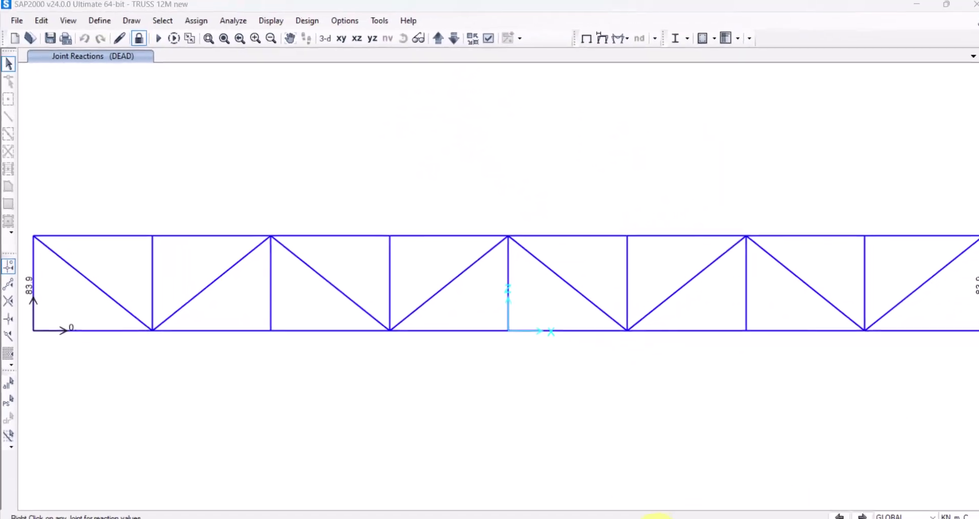